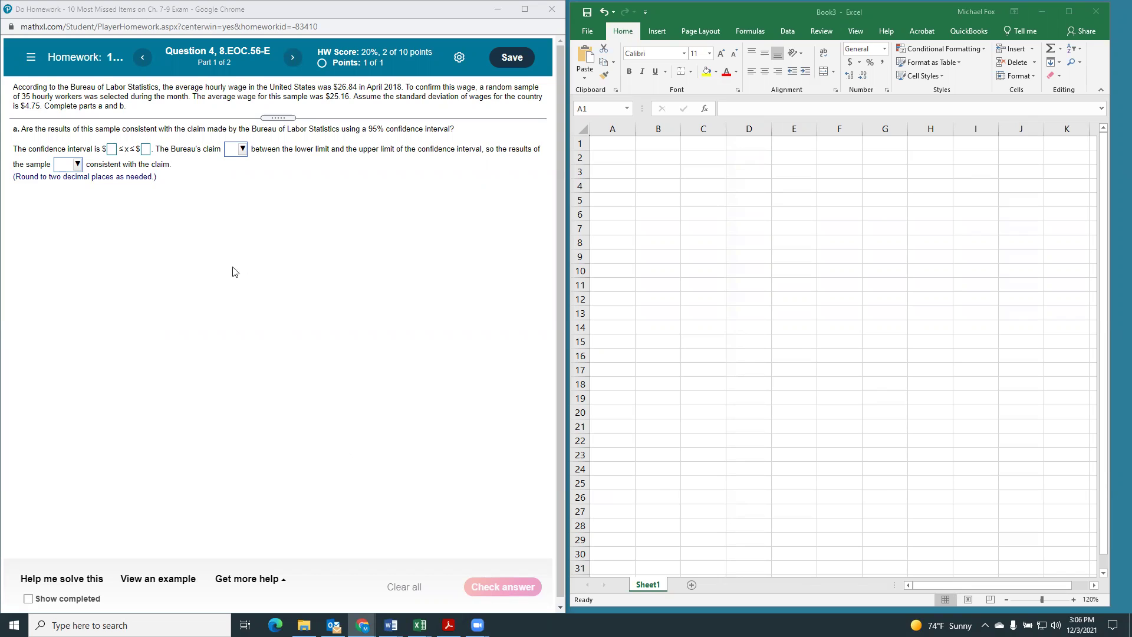
# Step: Enter 'claim mean' 26.84 and 'n' 35 as labelled values starting at B2
pyautogui.click(637, 152)
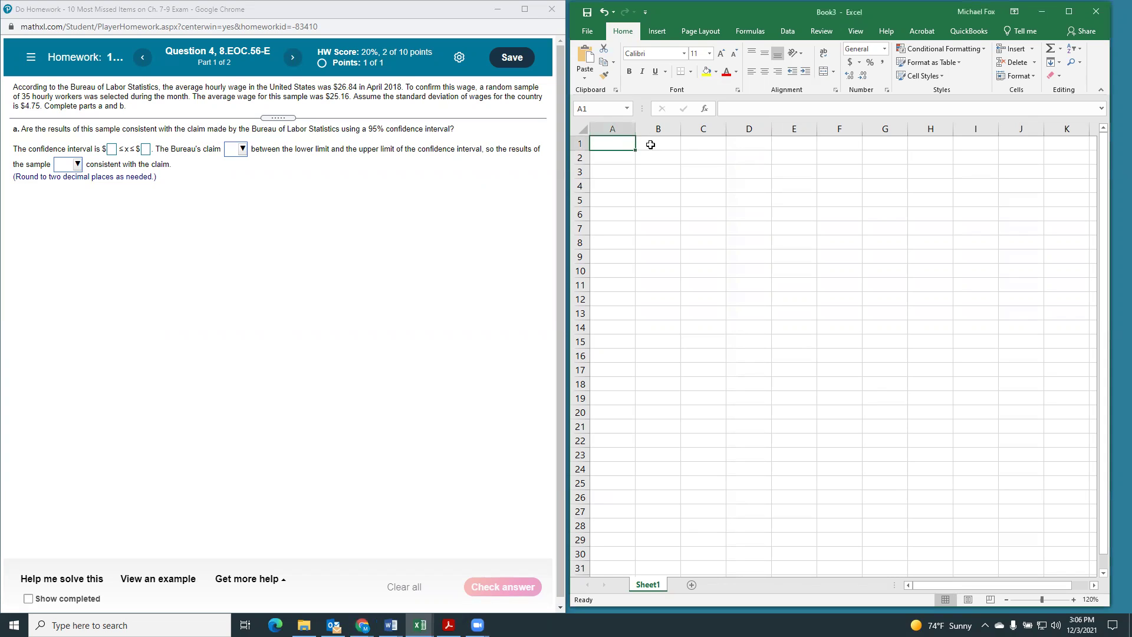
pyautogui.click(653, 144)
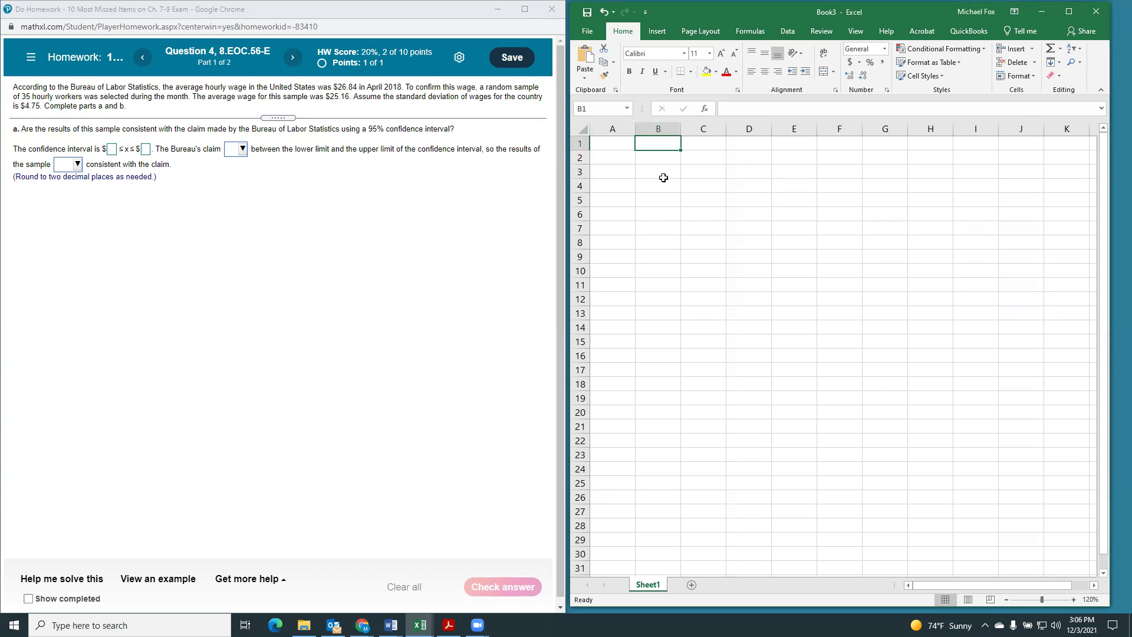
pyautogui.click(656, 159)
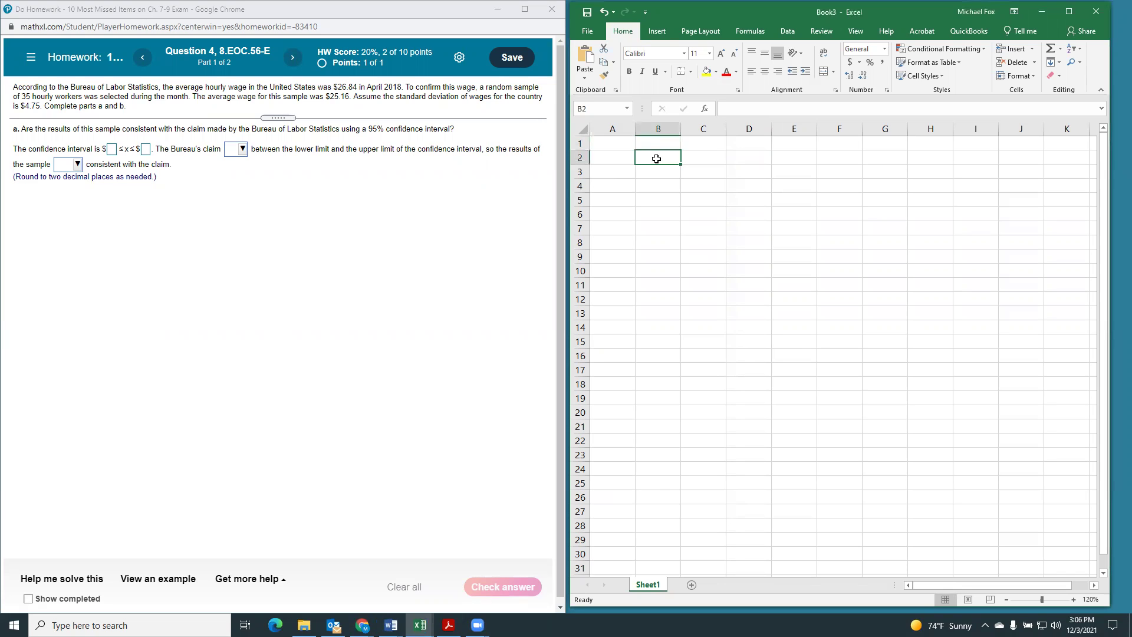
pyautogui.write('claim mean')
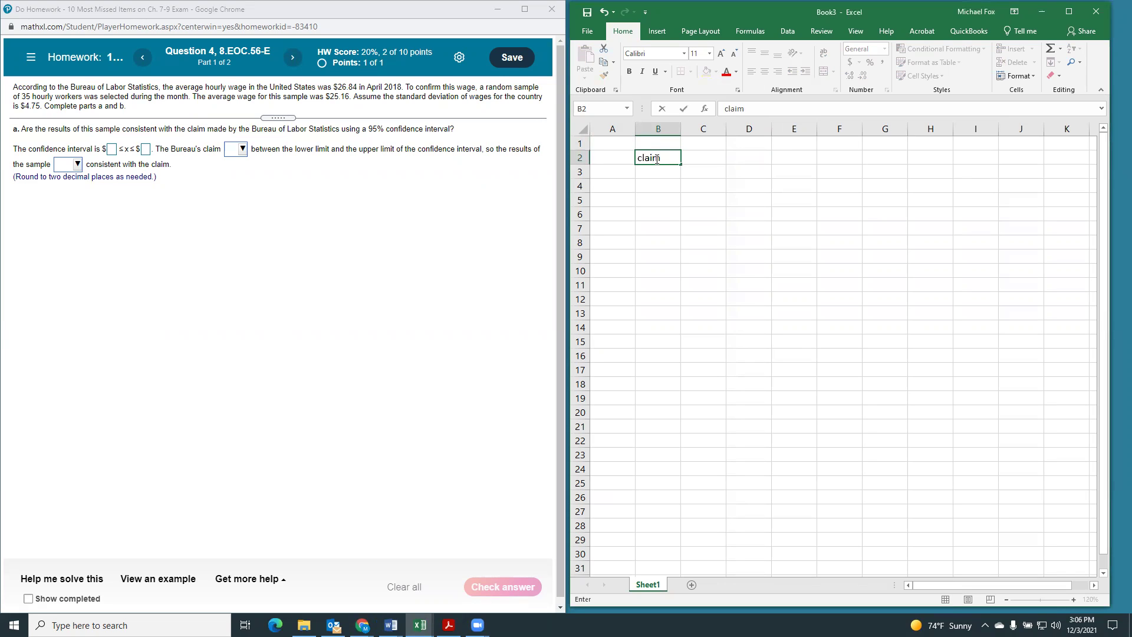
pyautogui.press('Tab')
pyautogui.write('26.84')
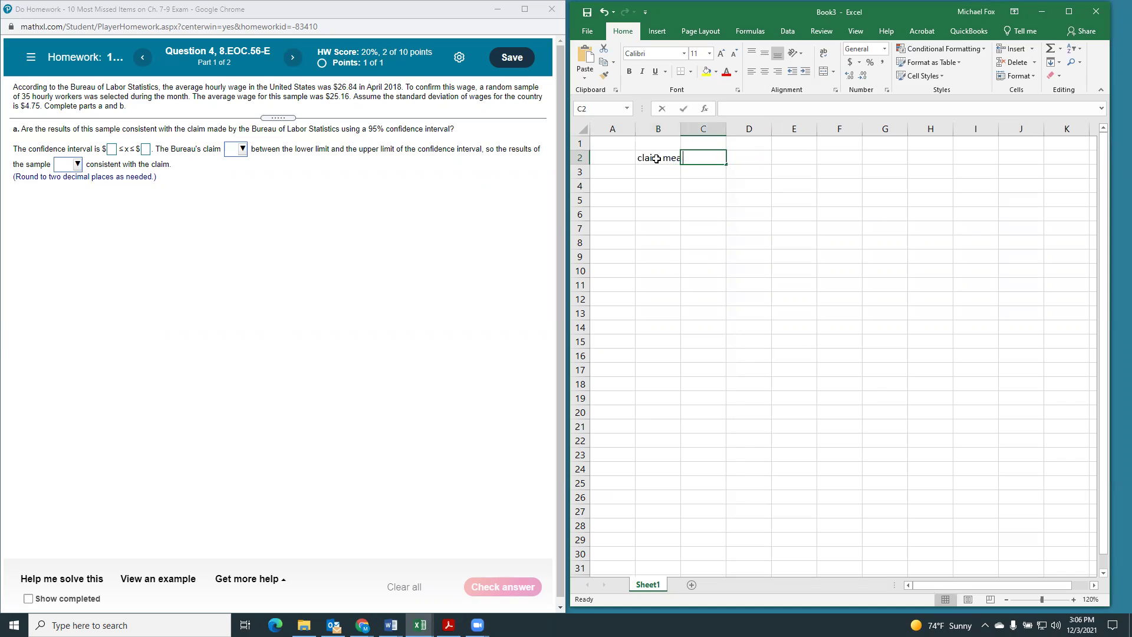
pyautogui.press('Return')
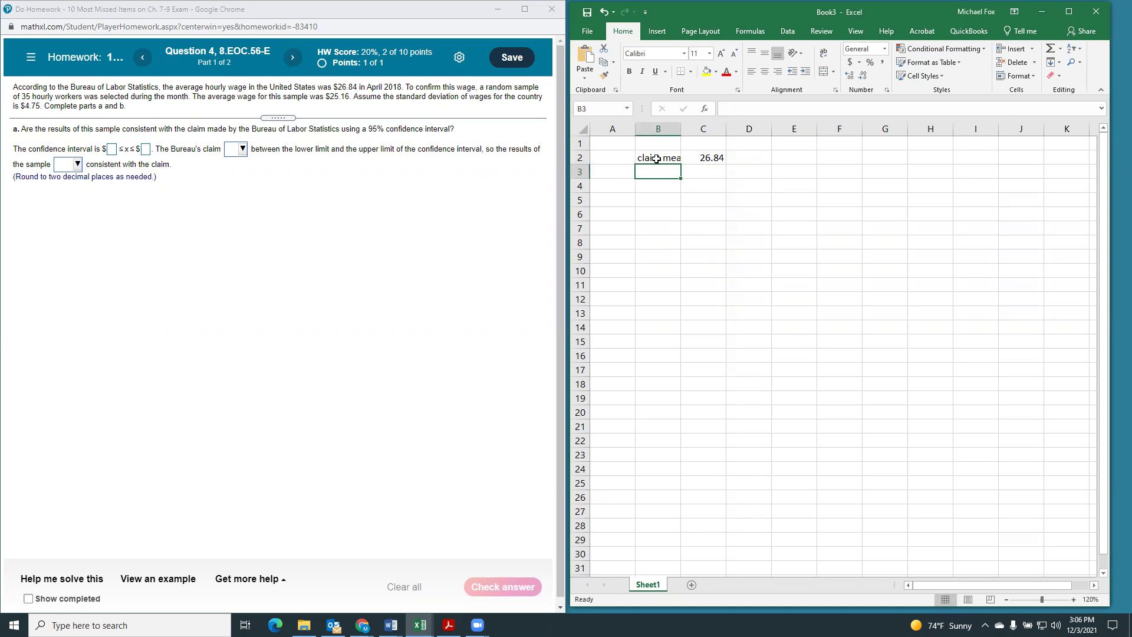
pyautogui.write('n')
pyautogui.press('Tab')
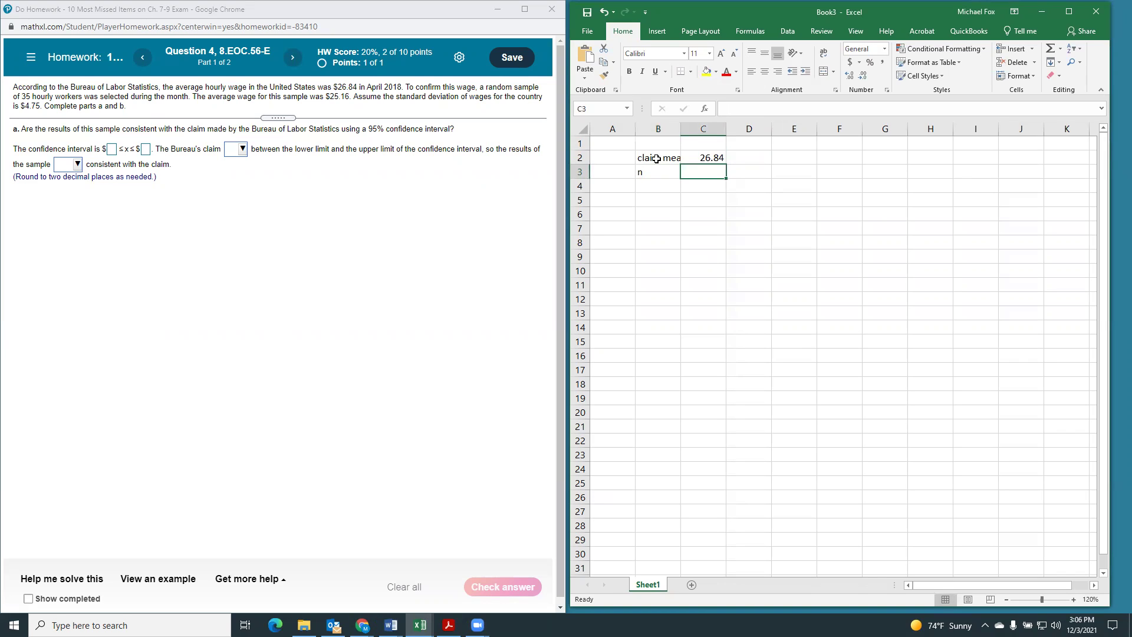
pyautogui.write('35')
pyautogui.press('Return')
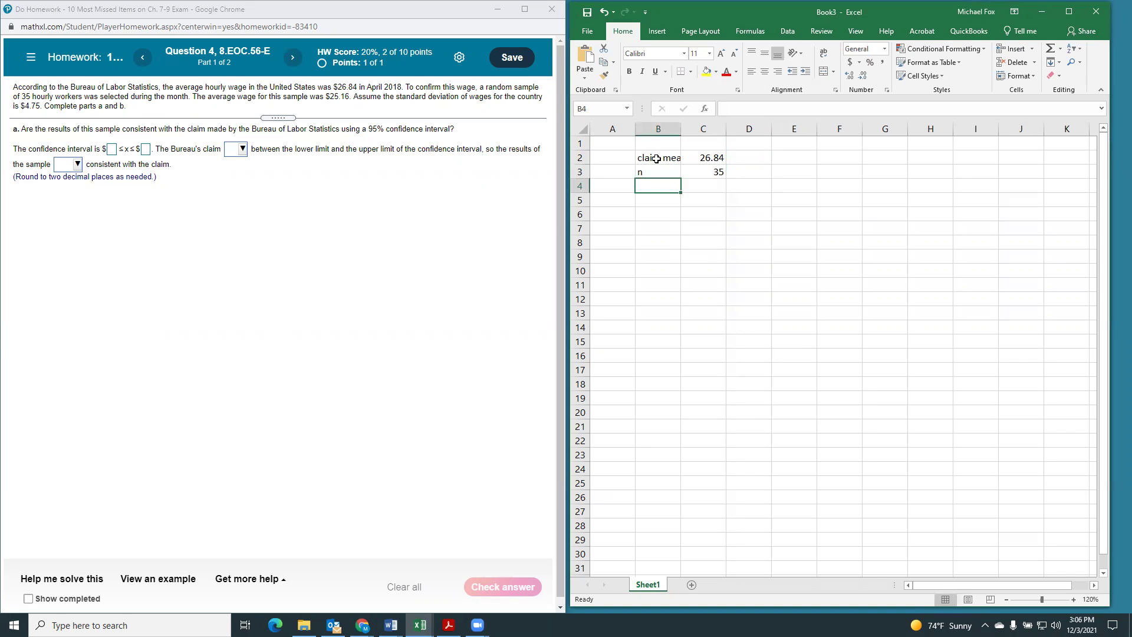
# Step: Add 'sample mean' 25.16 and 'pop stdev' 4.75 in the next two rows
pyautogui.write('sample mean')
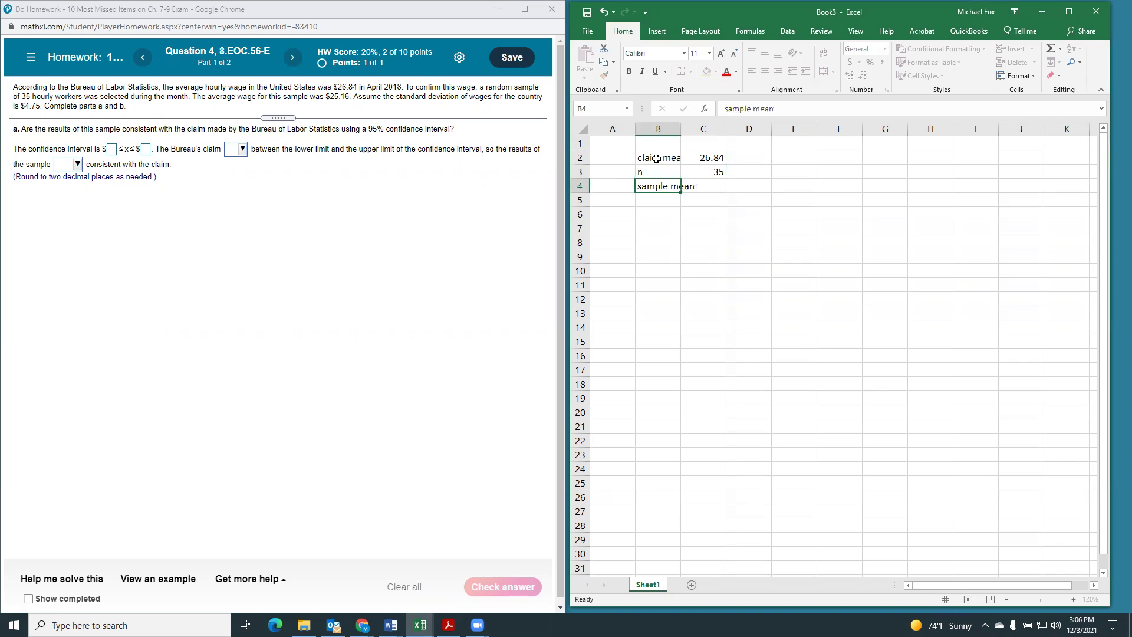
pyautogui.press('Tab')
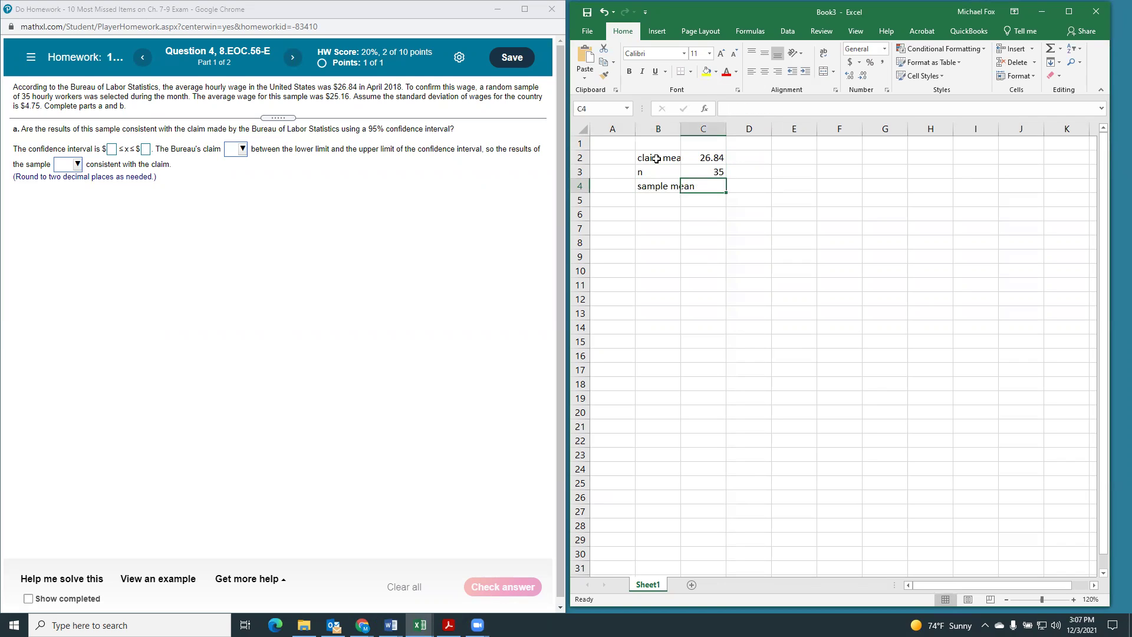
pyautogui.write('25.16')
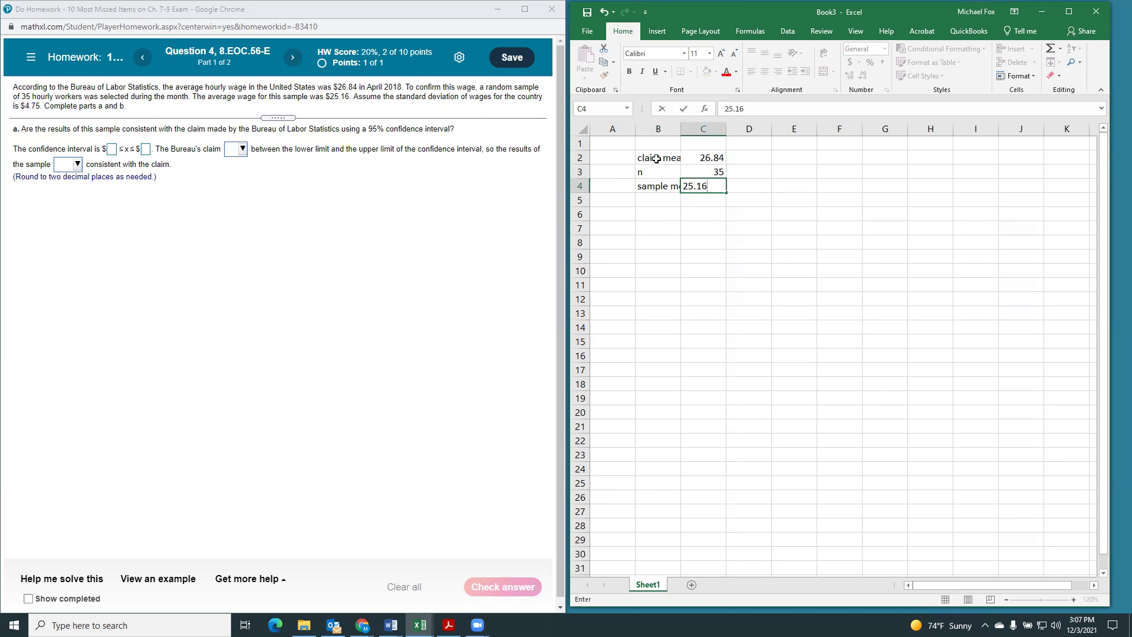
pyautogui.press('Return')
pyautogui.write('pop')
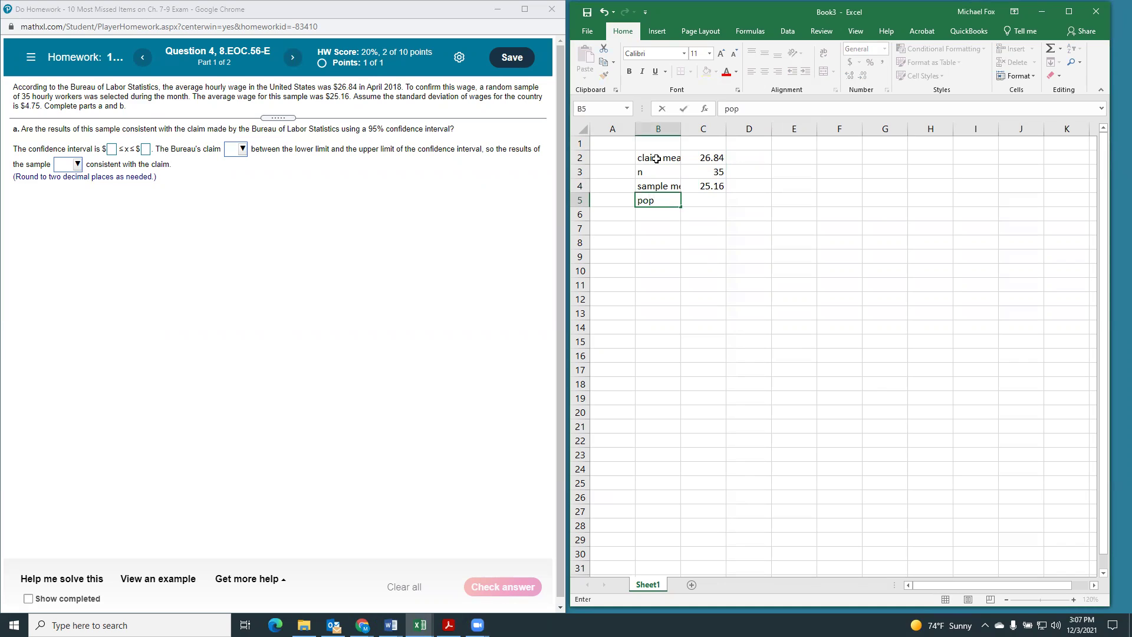
pyautogui.write(' stdev')
pyautogui.press('Tab')
pyautogui.write('4.75')
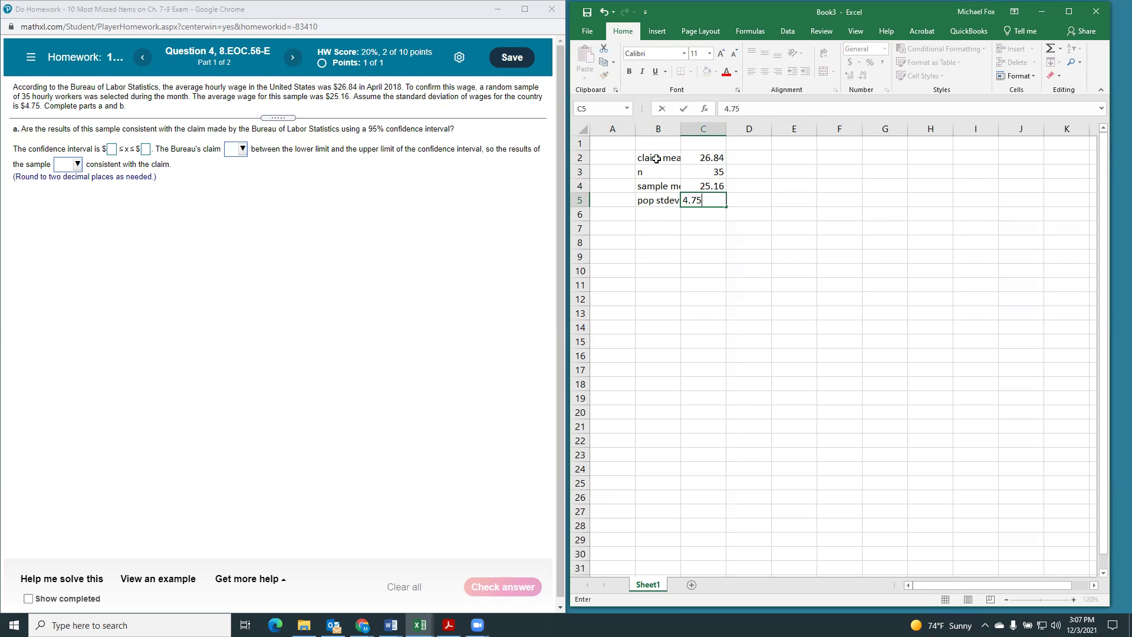
pyautogui.press('Return')
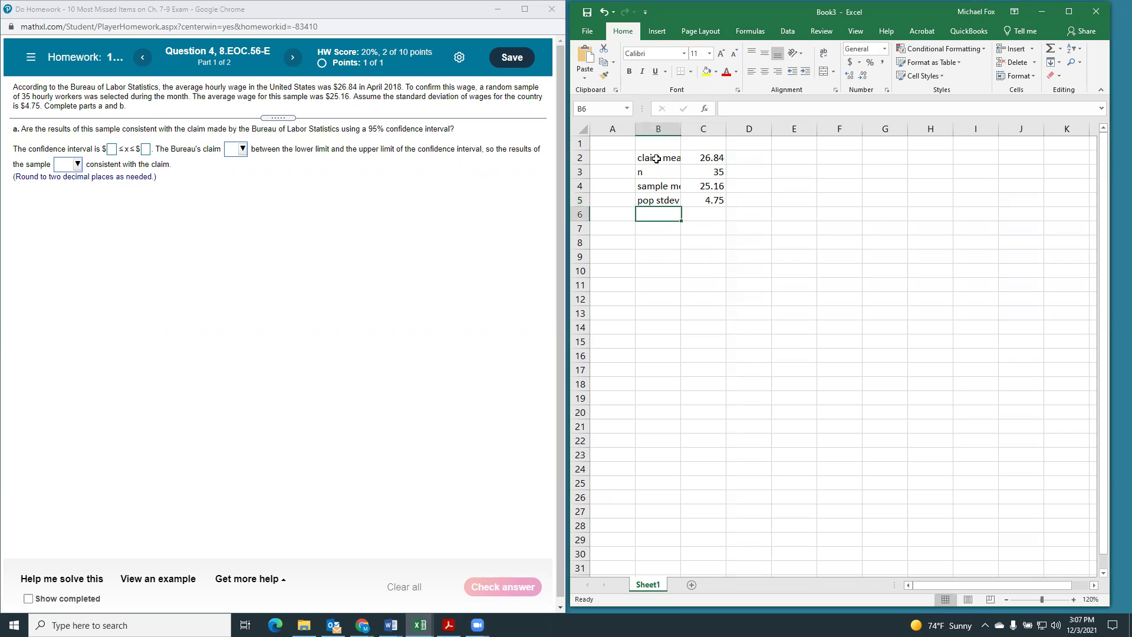
# Step: AutoFit column B to its labels and add 'alpha' with 0.05 in row 6
pyautogui.doubleClick(681, 128)
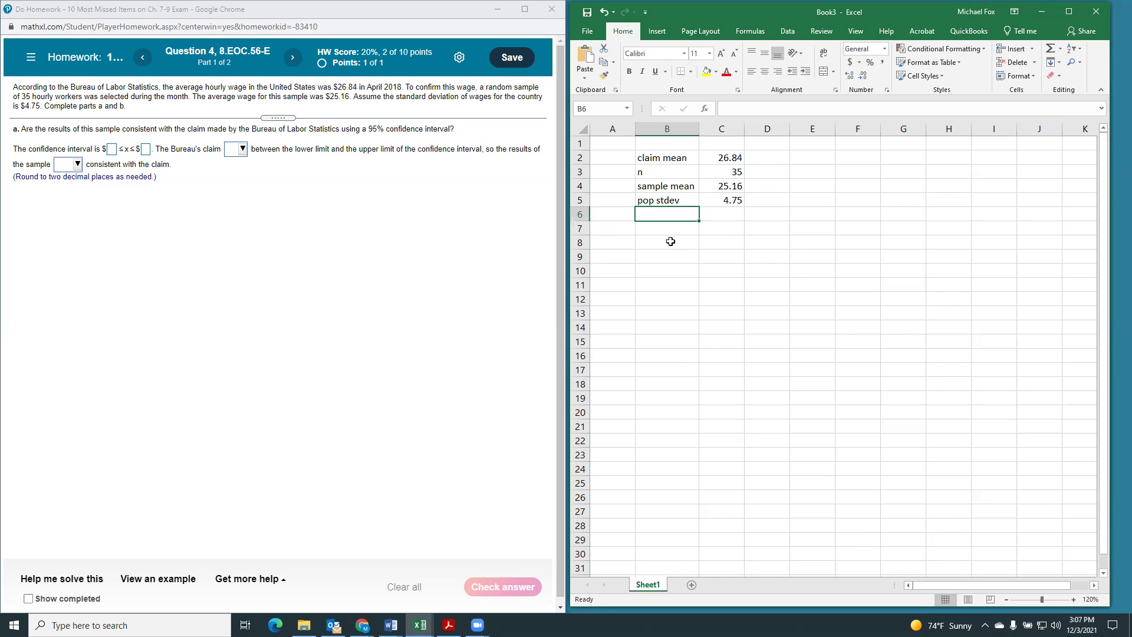
pyautogui.write('alpha')
pyautogui.press('Tab')
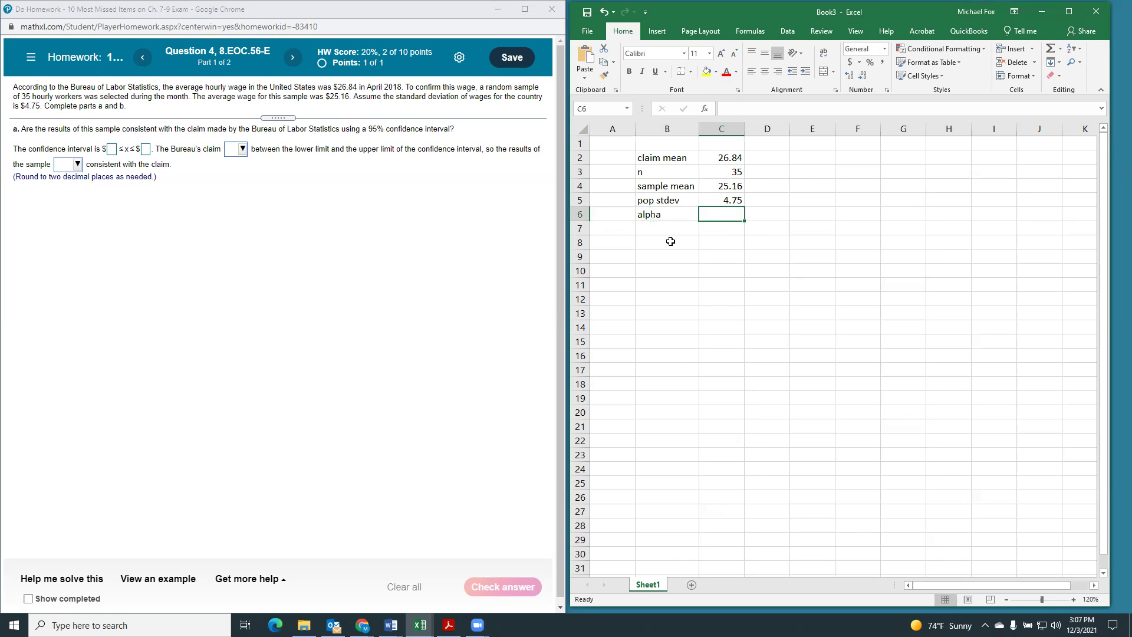
pyautogui.write('.05')
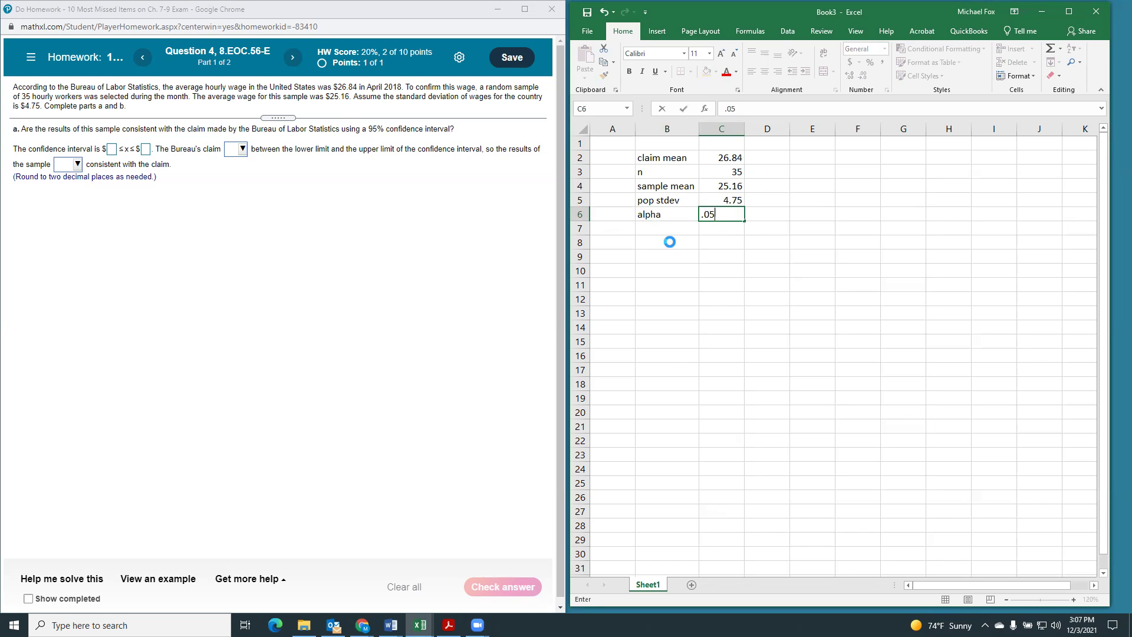
pyautogui.press('Return')
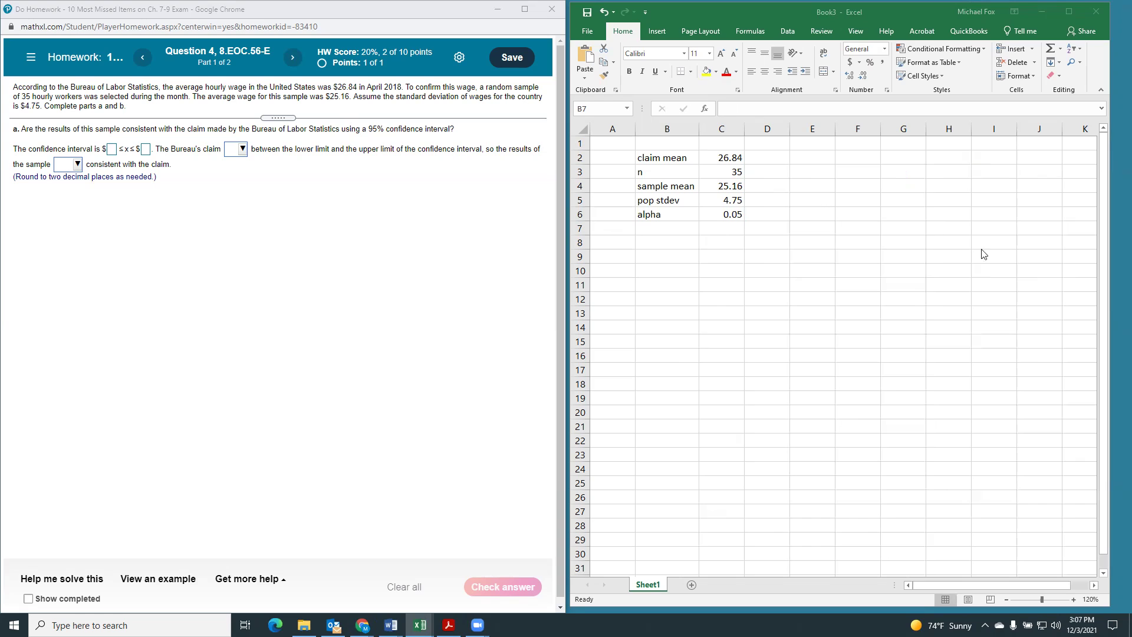
# Step: Paste the UCL/LCL formula picture as an image at cell E3
pyautogui.click(811, 174)
pyautogui.rightClick(811, 173)
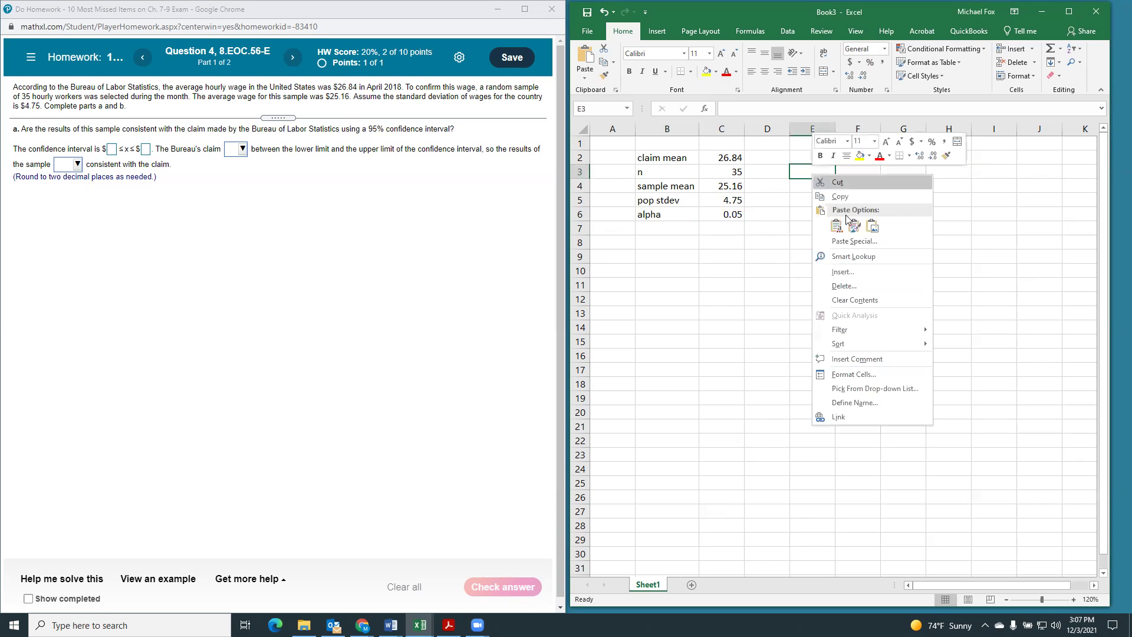
pyautogui.click(839, 227)
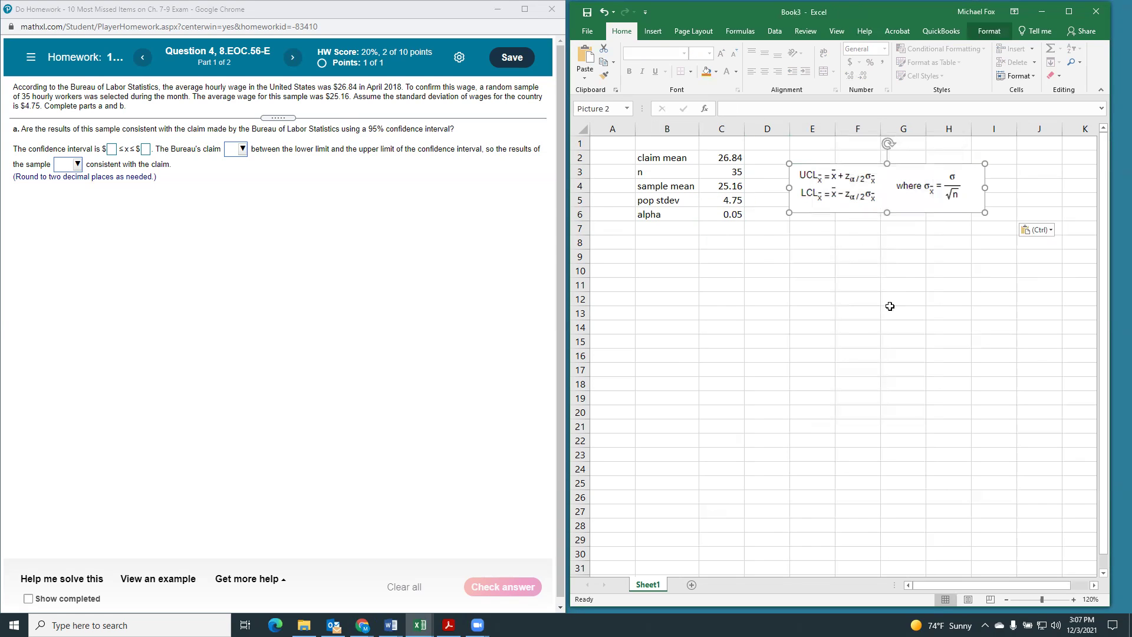
pyautogui.click(822, 312)
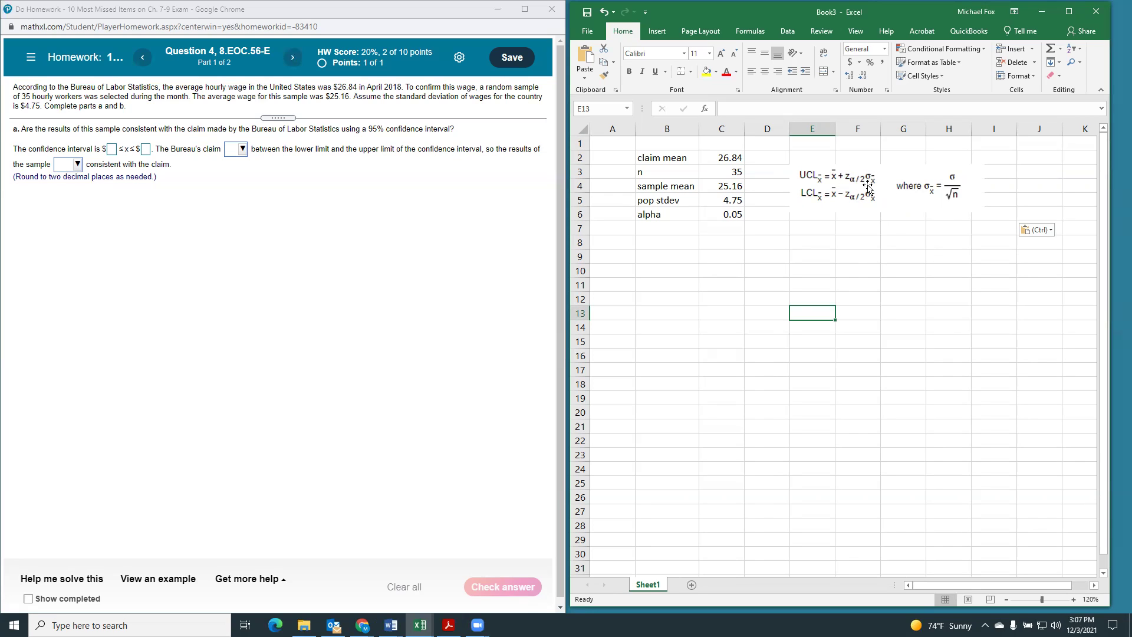
# Step: Label B7 'crit z' and enter =ABS(NORM.S.INV(C6/2)) in C7, giving 1.95996
pyautogui.click(662, 236)
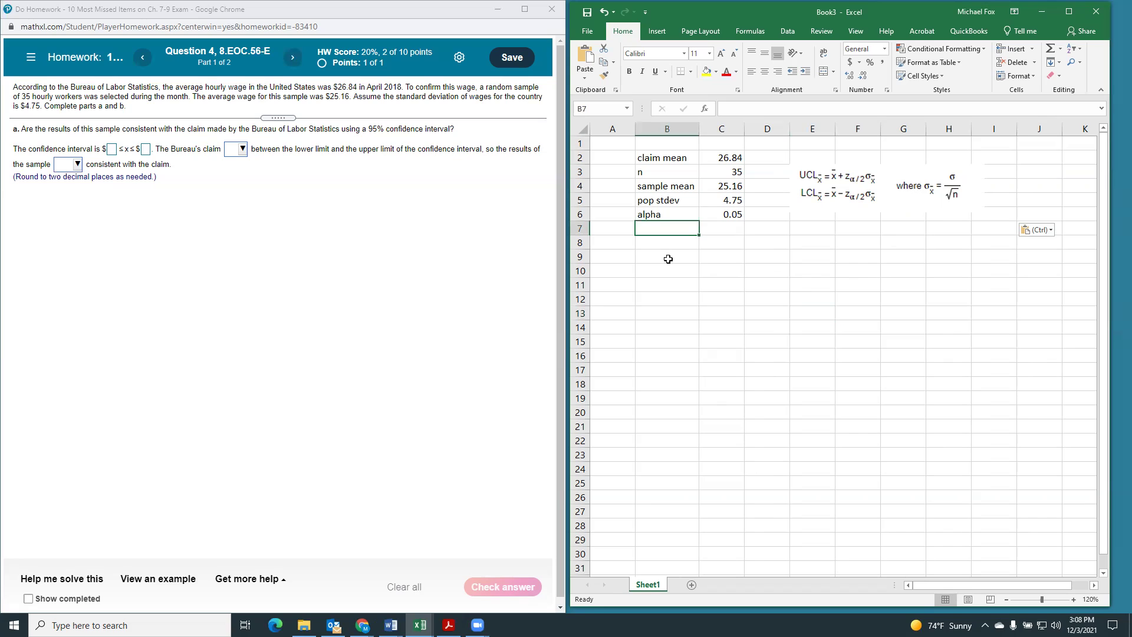
pyautogui.write('crti')
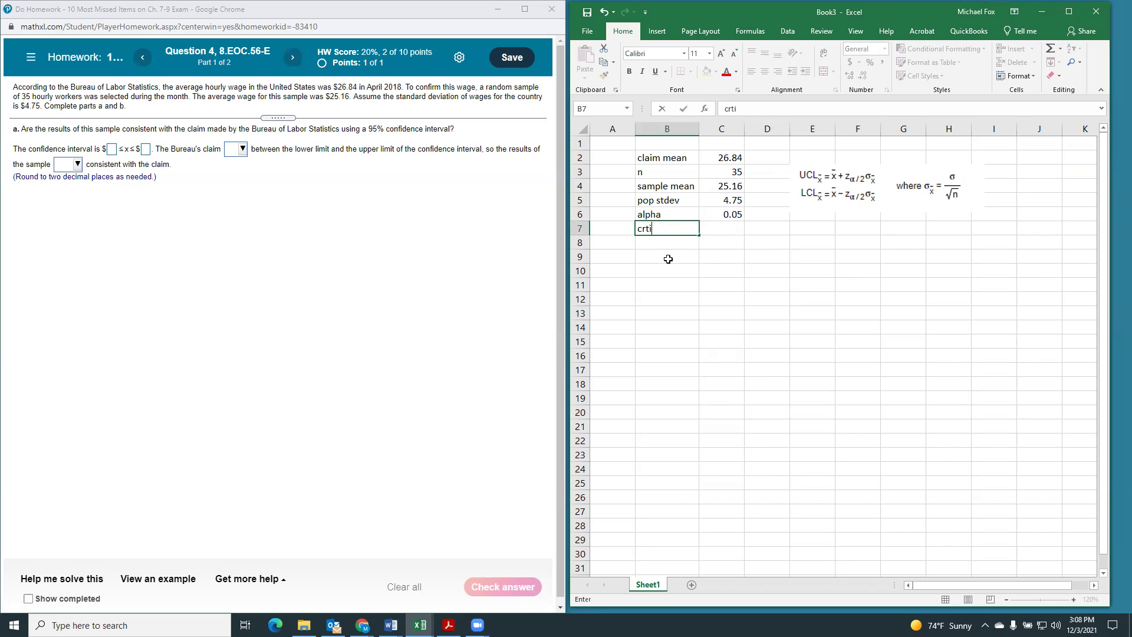
pyautogui.write('c')
pyautogui.press('BackSpace')
pyautogui.press('BackSpace')
pyautogui.press('BackSpace')
pyautogui.write('it z')
pyautogui.press('Tab')
pyautogui.write('=')
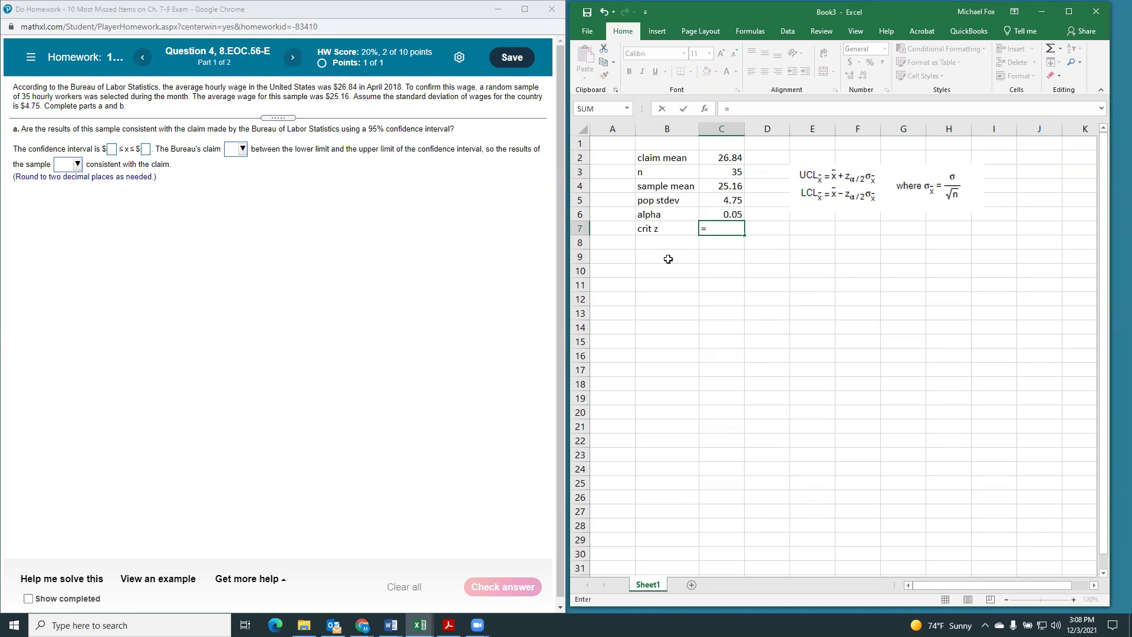
pyautogui.write('abs(')
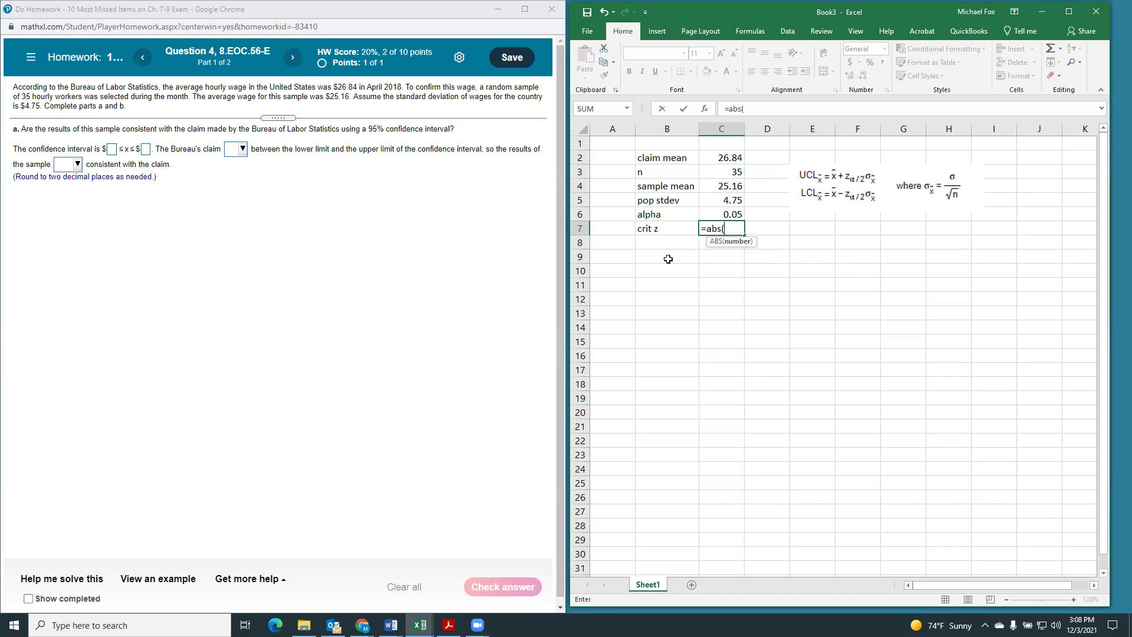
pyautogui.write('norm.s.')
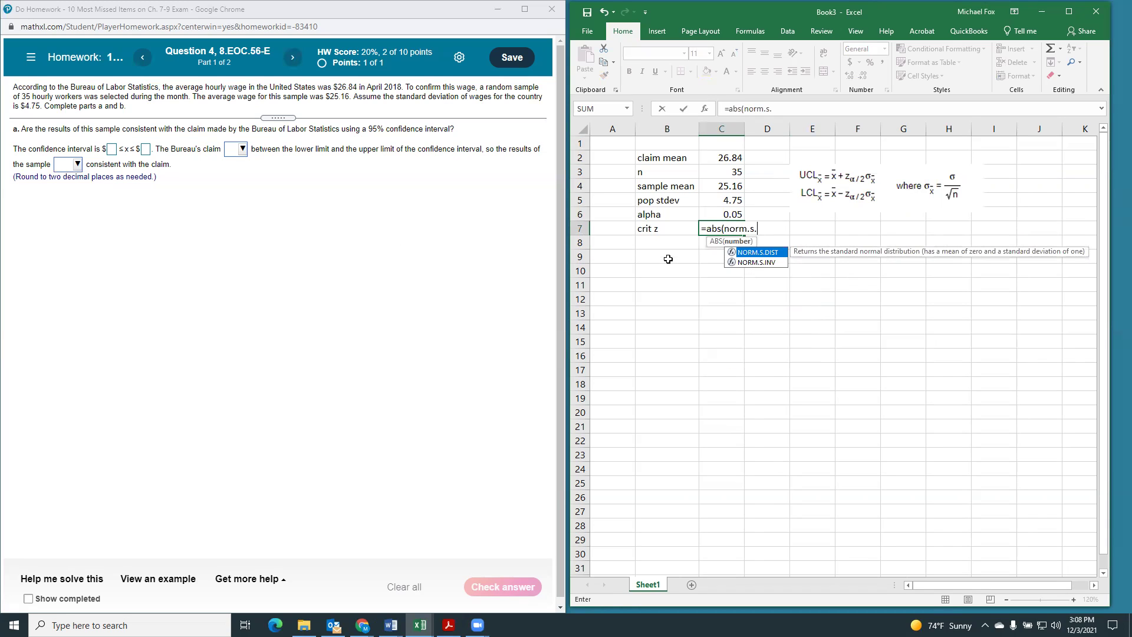
pyautogui.write('inv')
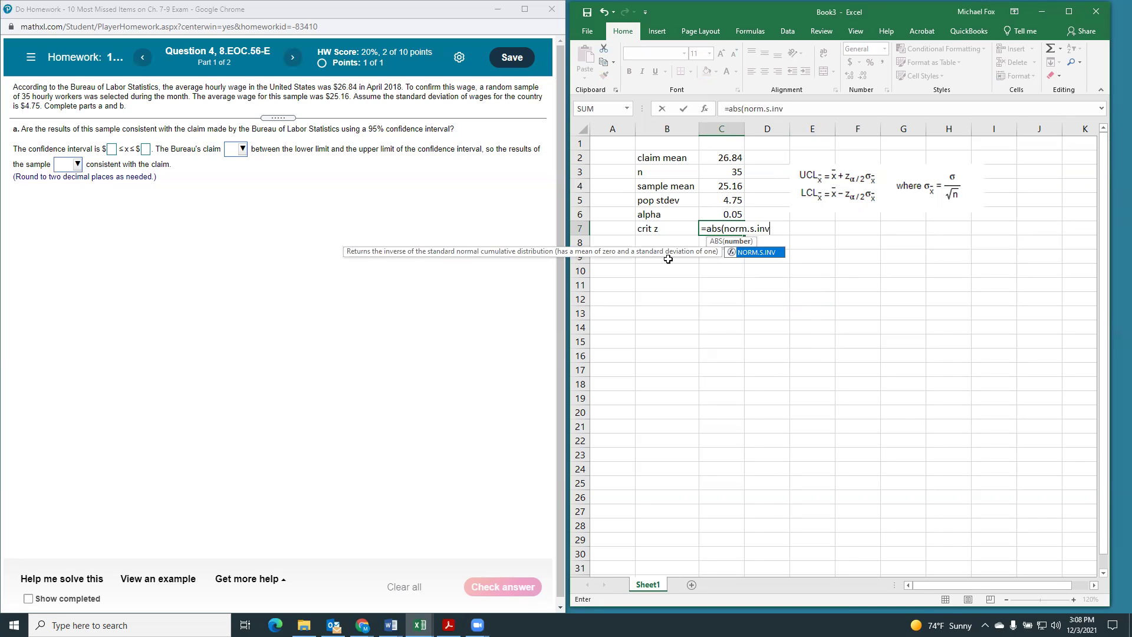
pyautogui.write('(')
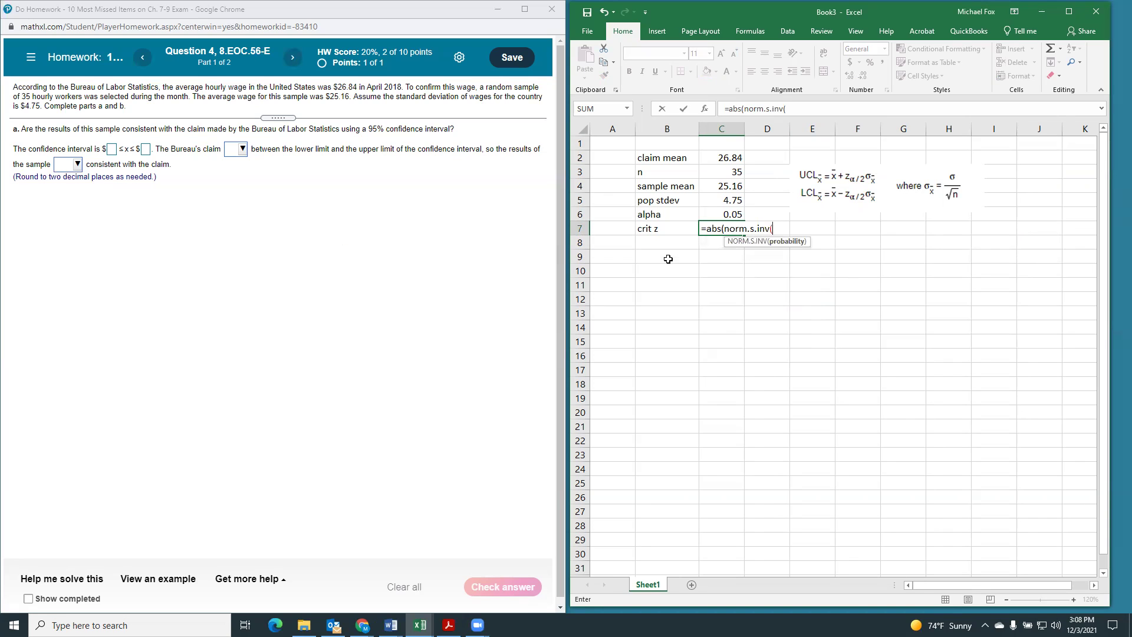
pyautogui.click(717, 214)
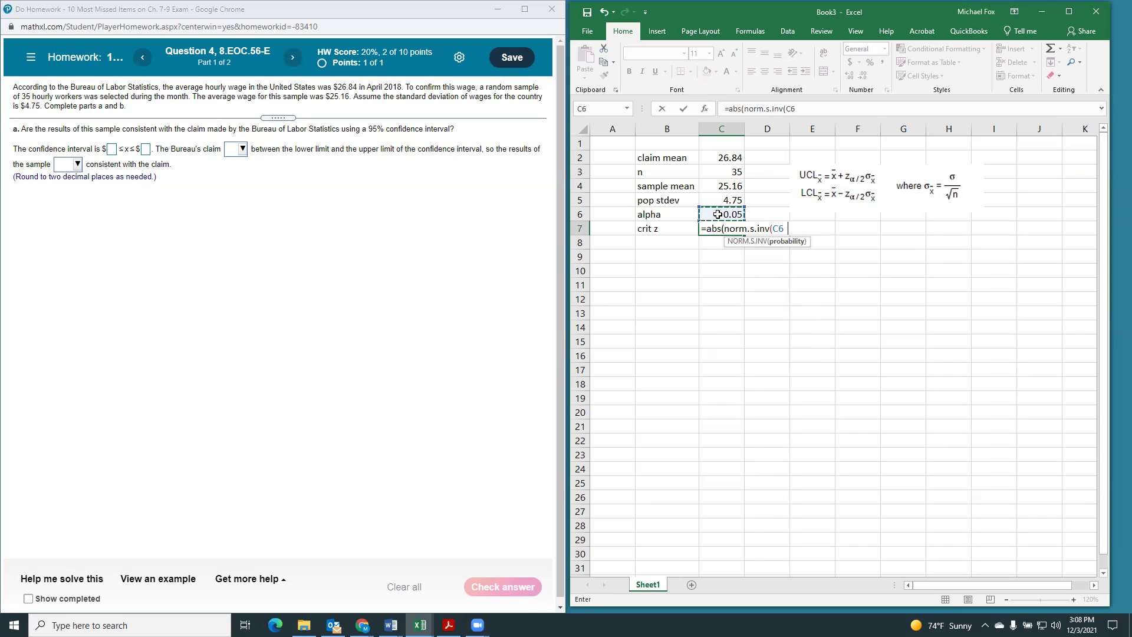
pyautogui.write('/2))')
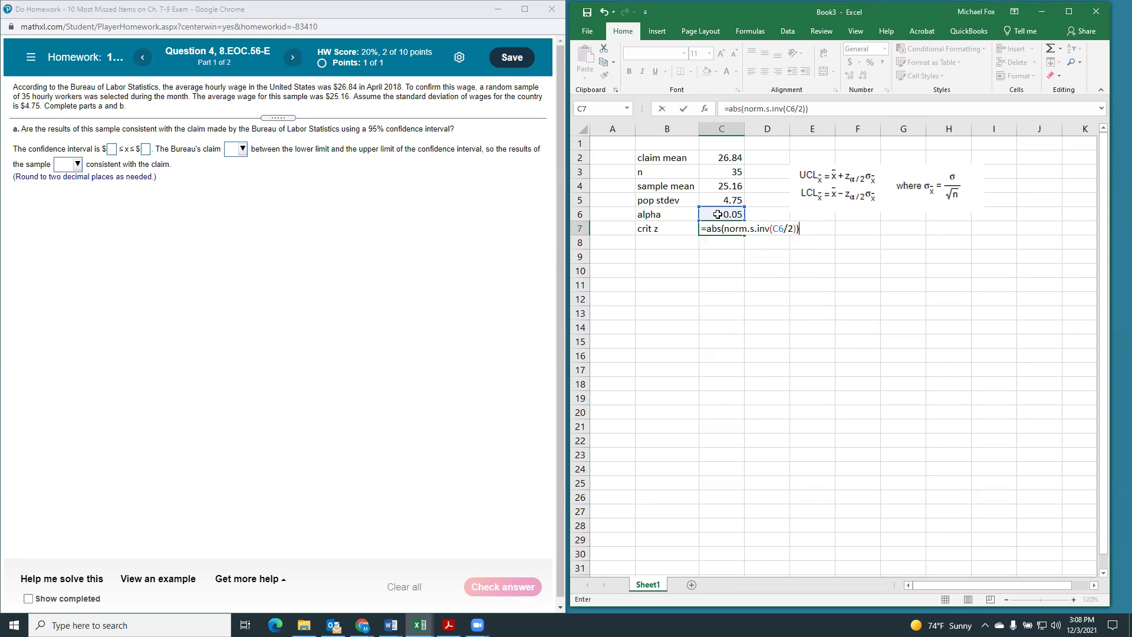
pyautogui.press('Return')
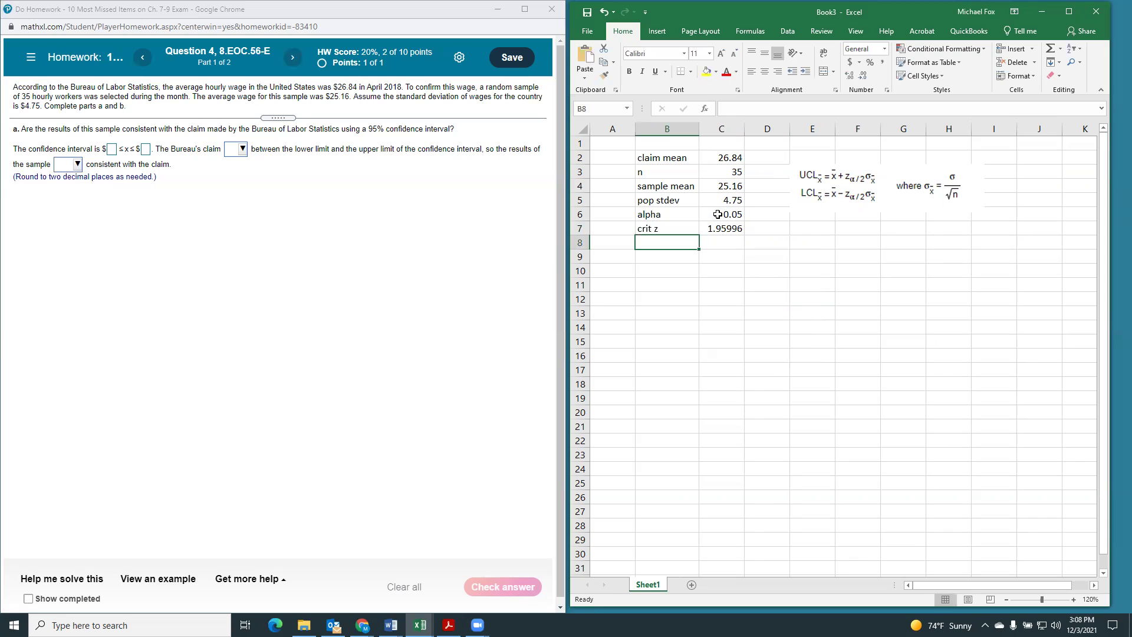
# Step: Label B8 'sem' and enter =C5/(SQRT(C3)) in C8, giving 0.8029
pyautogui.write('sem')
pyautogui.press('Tab')
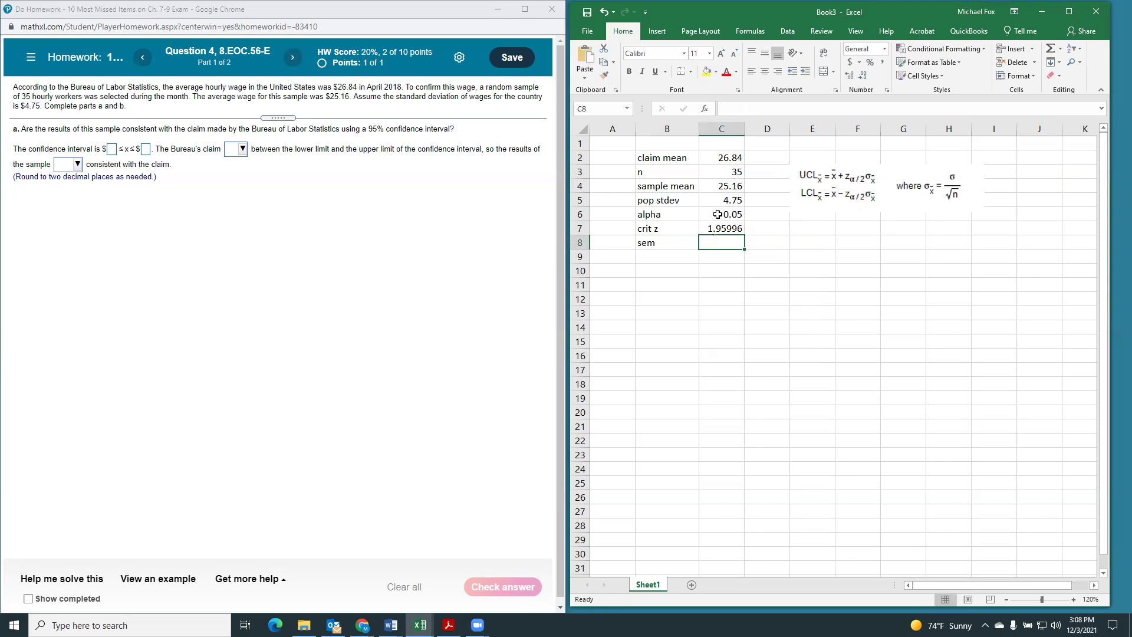
pyautogui.write('=')
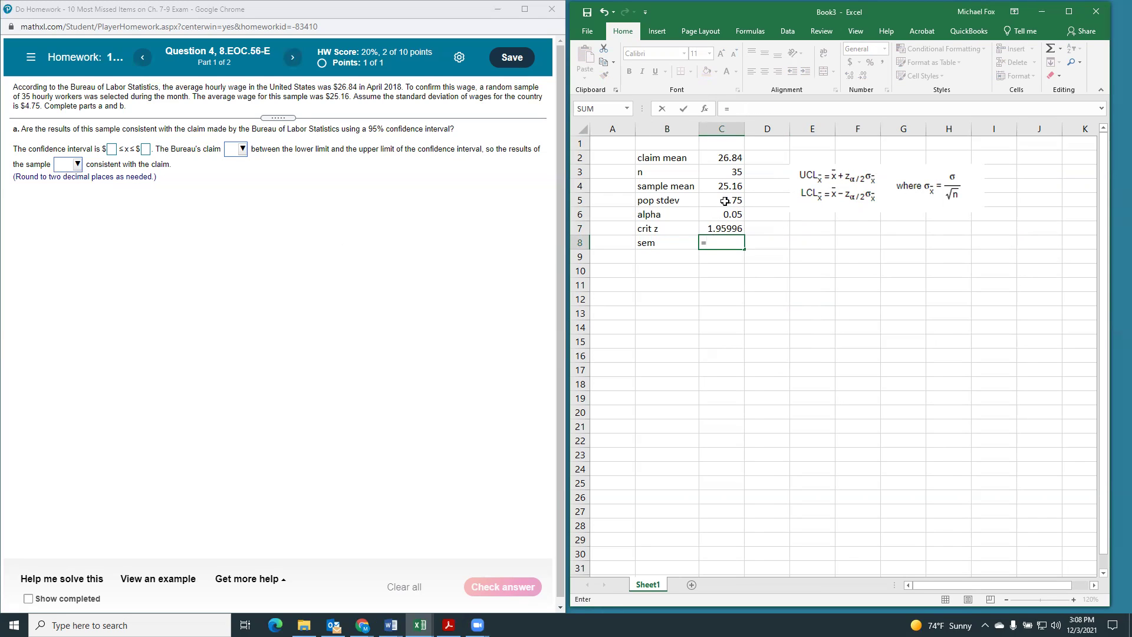
pyautogui.click(720, 198)
pyautogui.write('/')
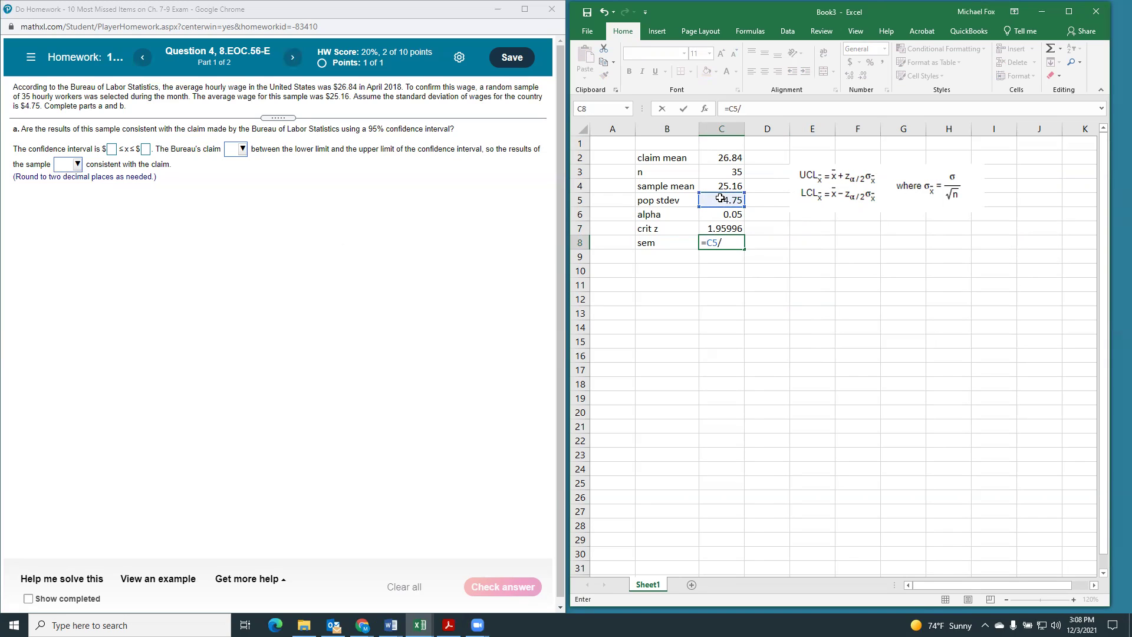
pyautogui.write('(sqrt(')
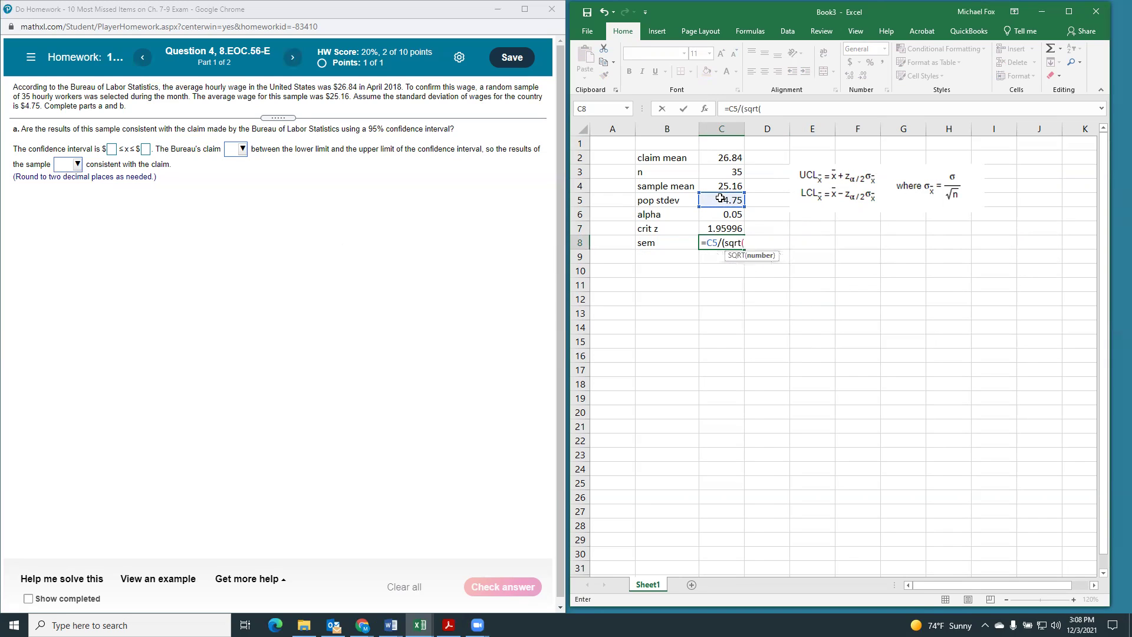
pyautogui.click(725, 171)
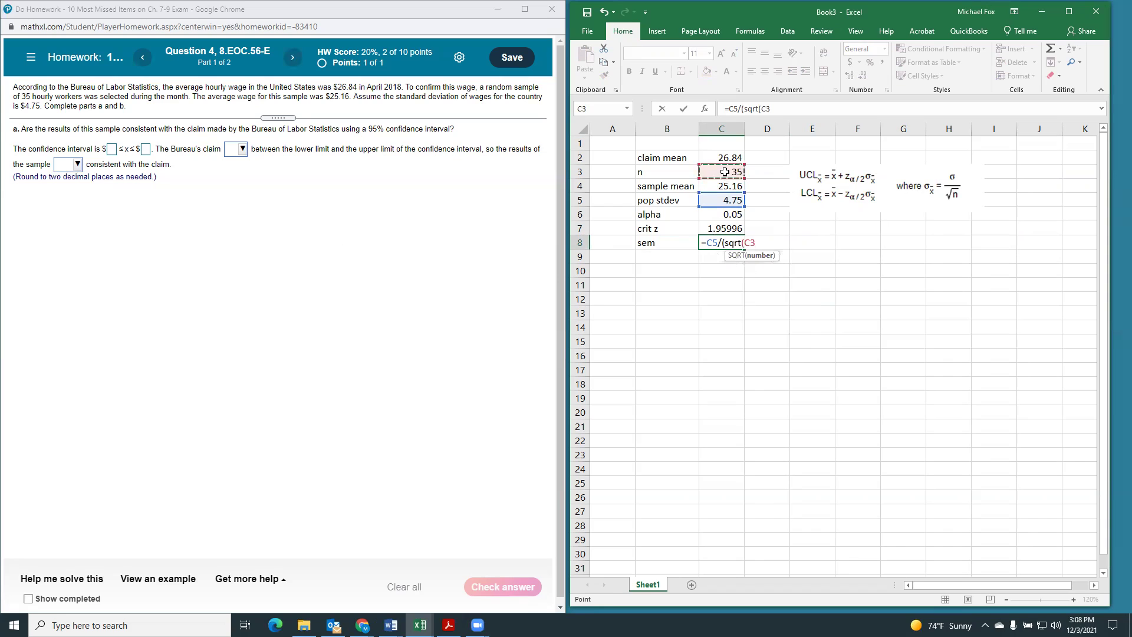
pyautogui.write('))')
pyautogui.press('Return')
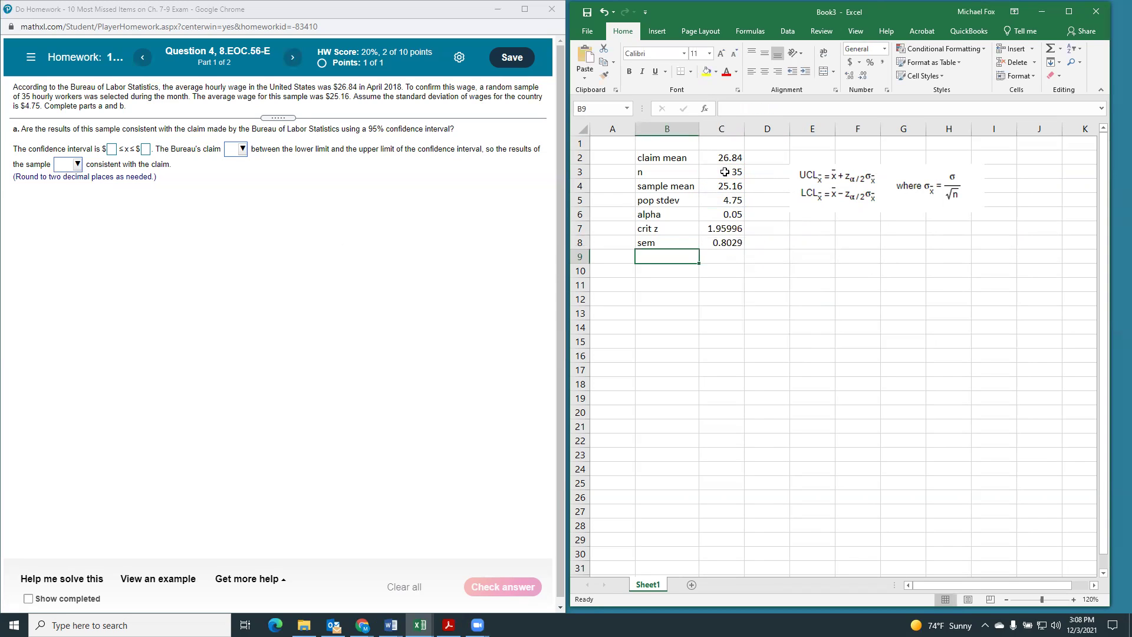
# Step: Add an 'ME' row computing =C7*C8, giving 1.57365
pyautogui.write('ME')
pyautogui.press('Tab')
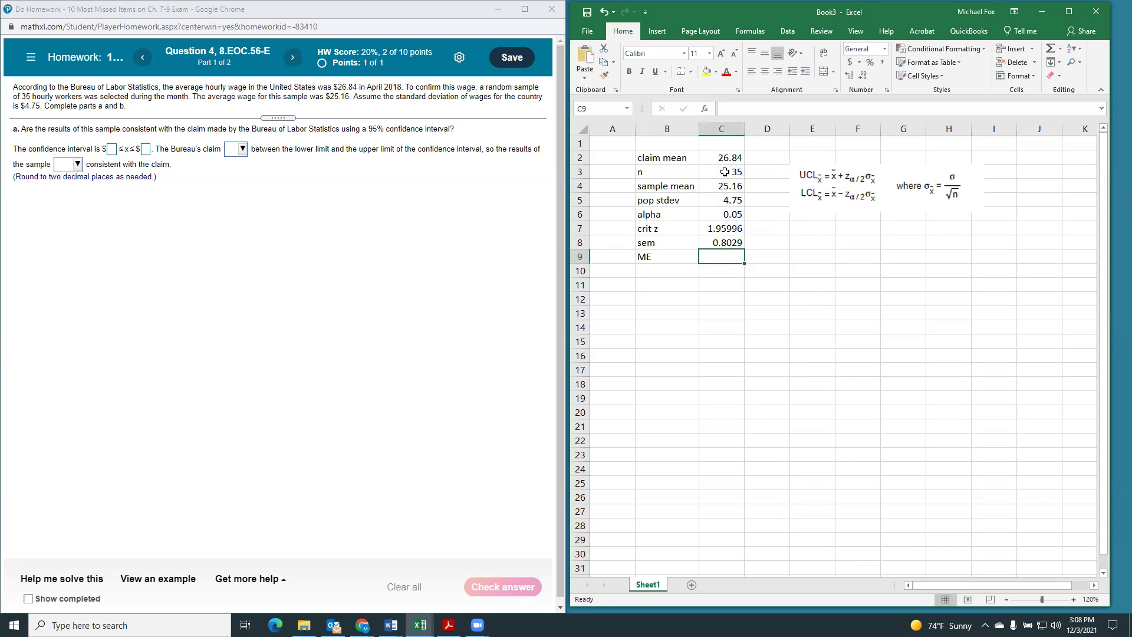
pyautogui.write('=')
pyautogui.click(726, 230)
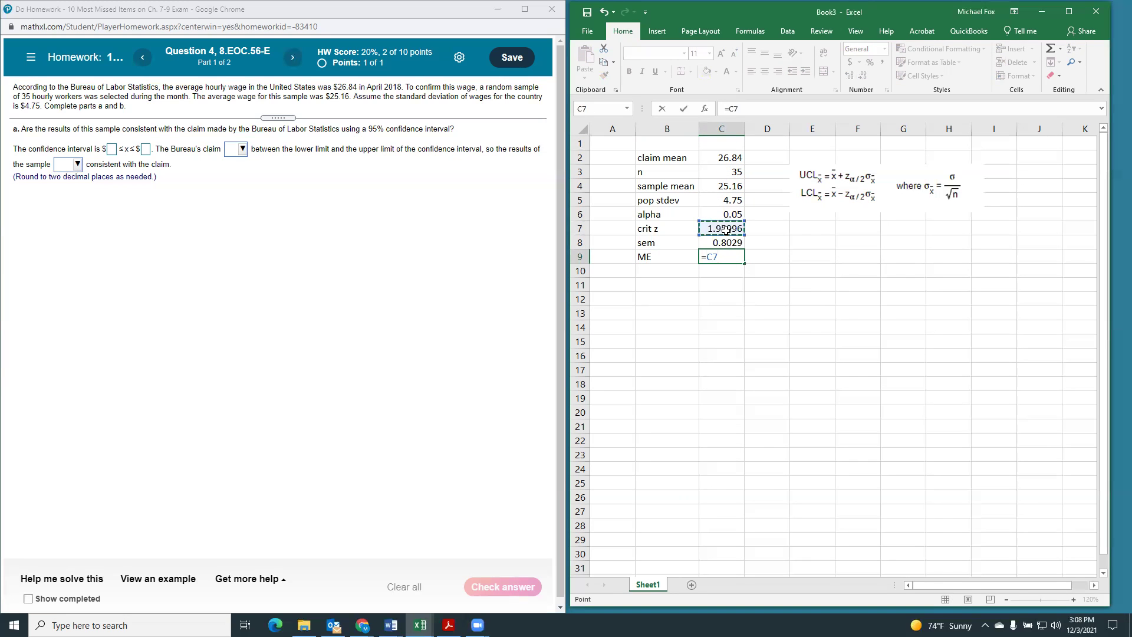
pyautogui.write('*')
pyautogui.click(730, 240)
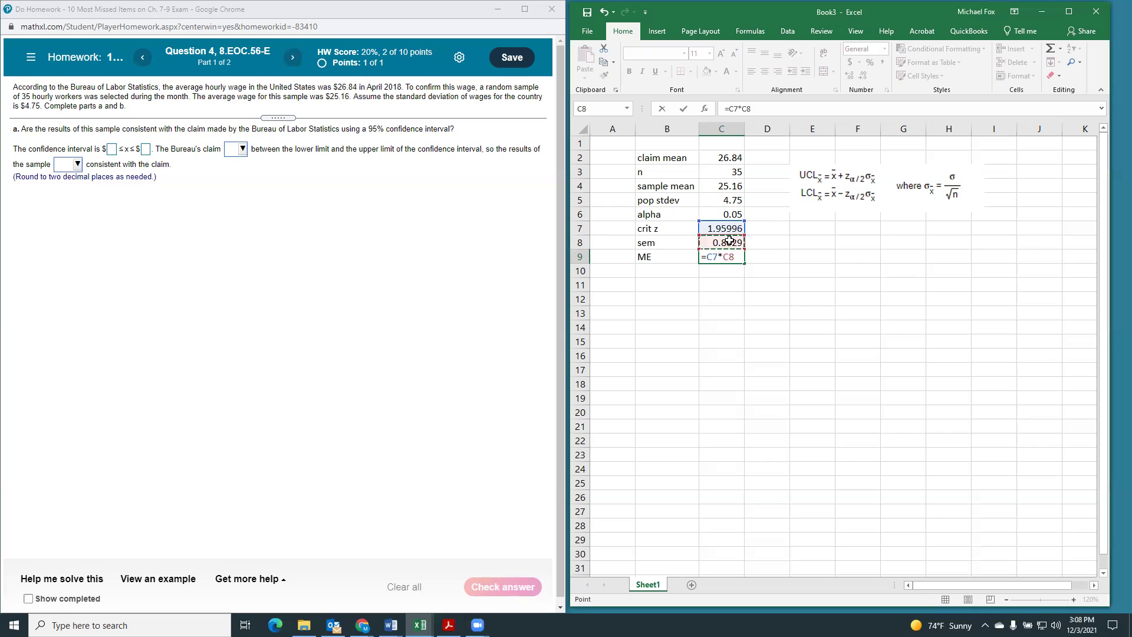
pyautogui.press('Return')
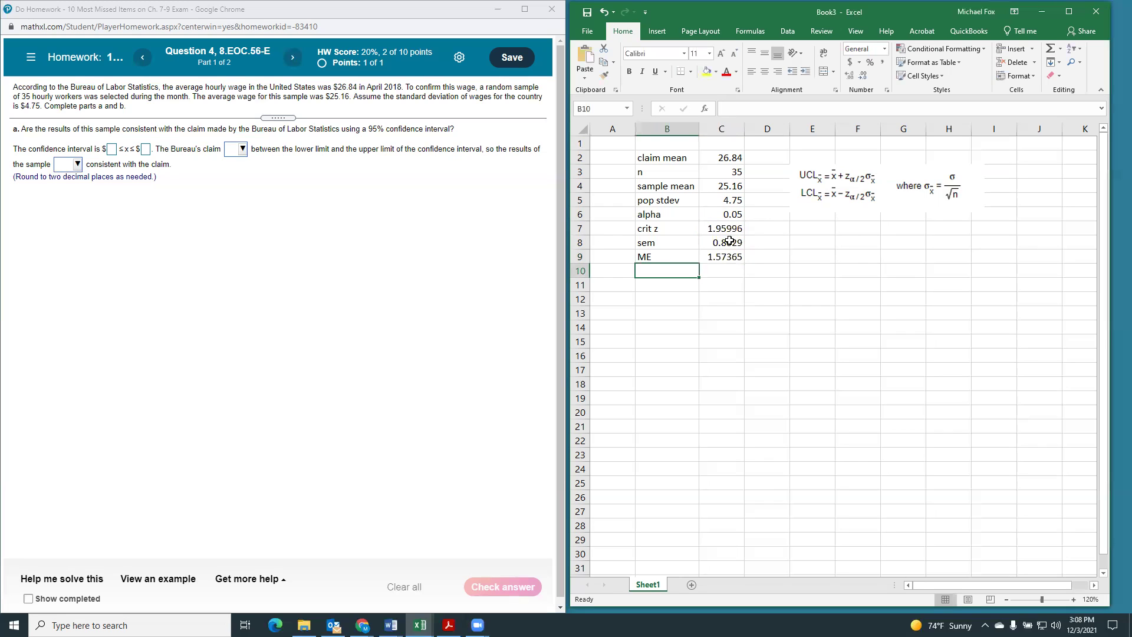
# Step: Add a 'UCL' row computing =C4+C9, giving 26.7336
pyautogui.write('UCL')
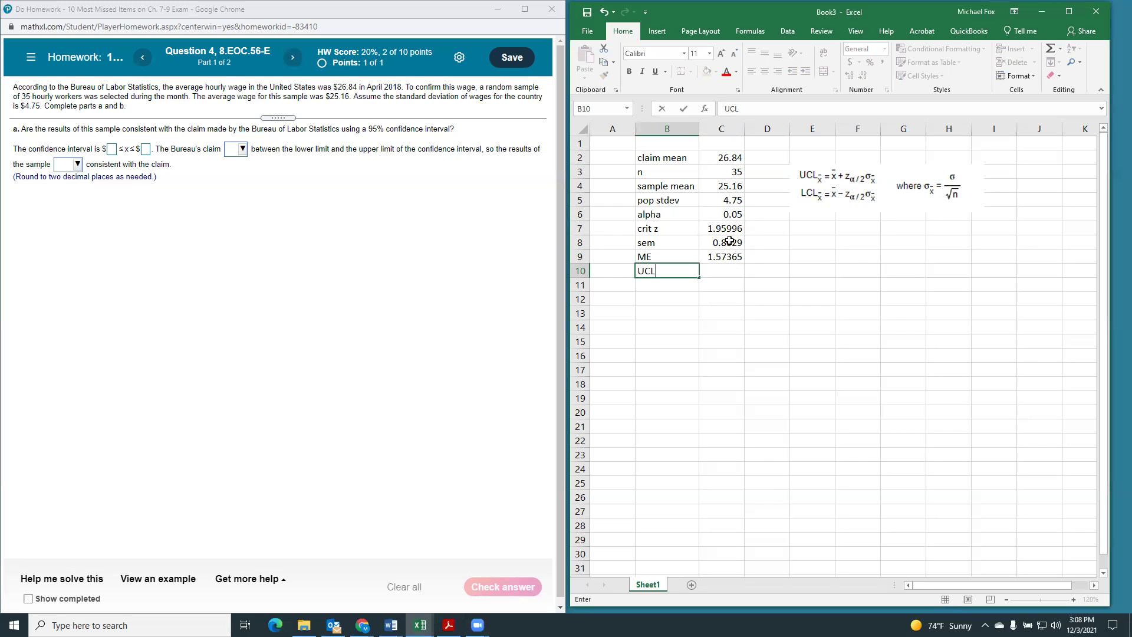
pyautogui.press('Tab')
pyautogui.write('=')
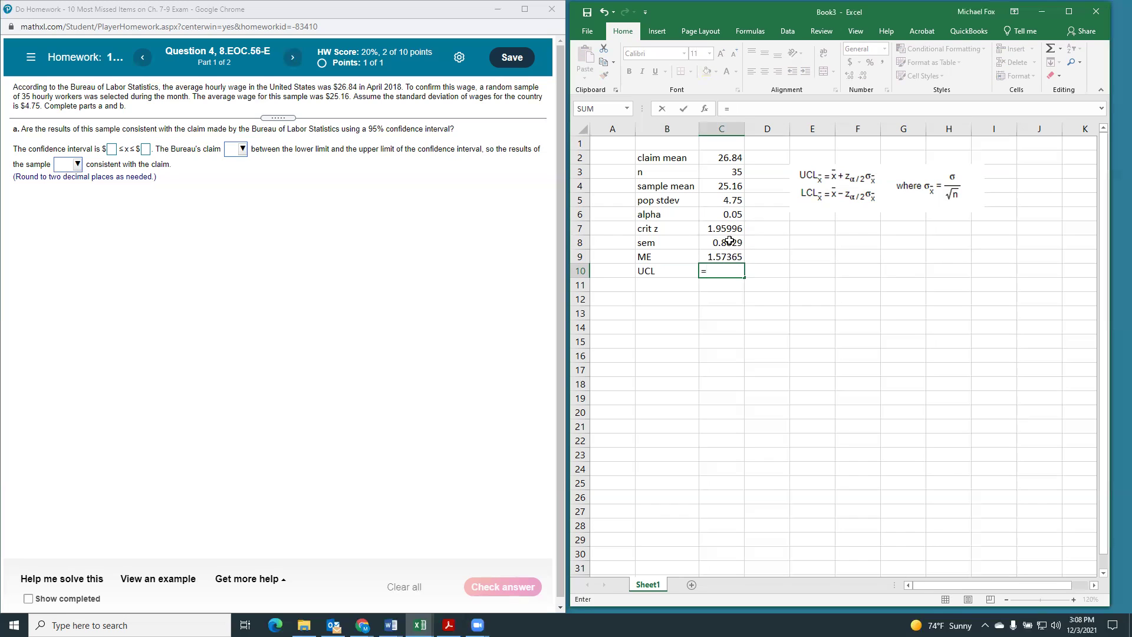
pyautogui.click(729, 186)
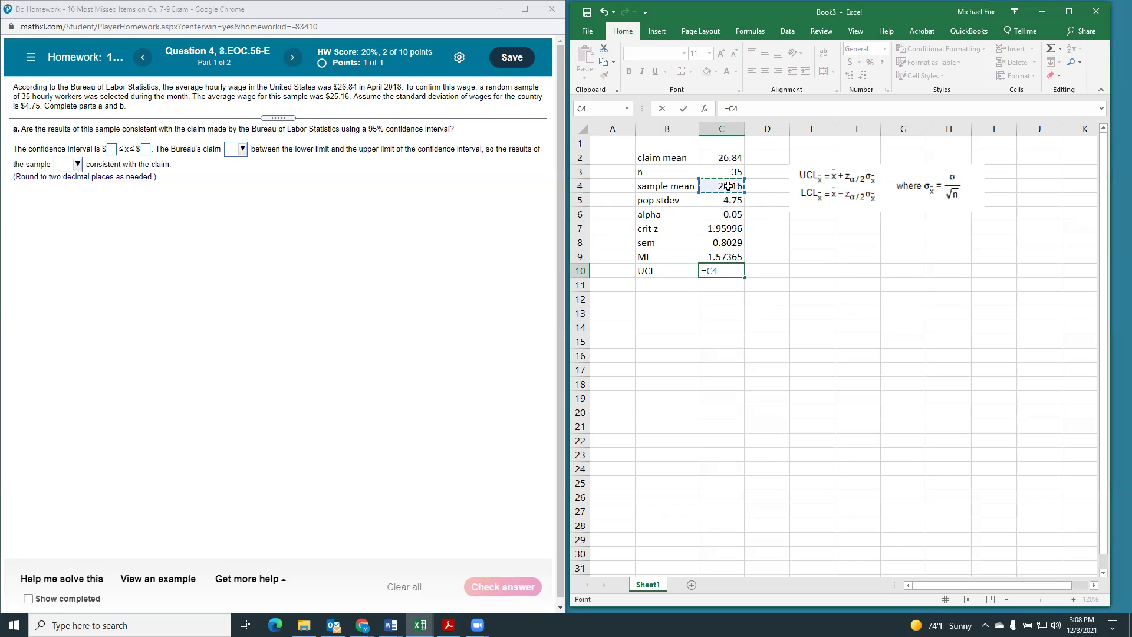
pyautogui.write('+')
pyautogui.click(713, 258)
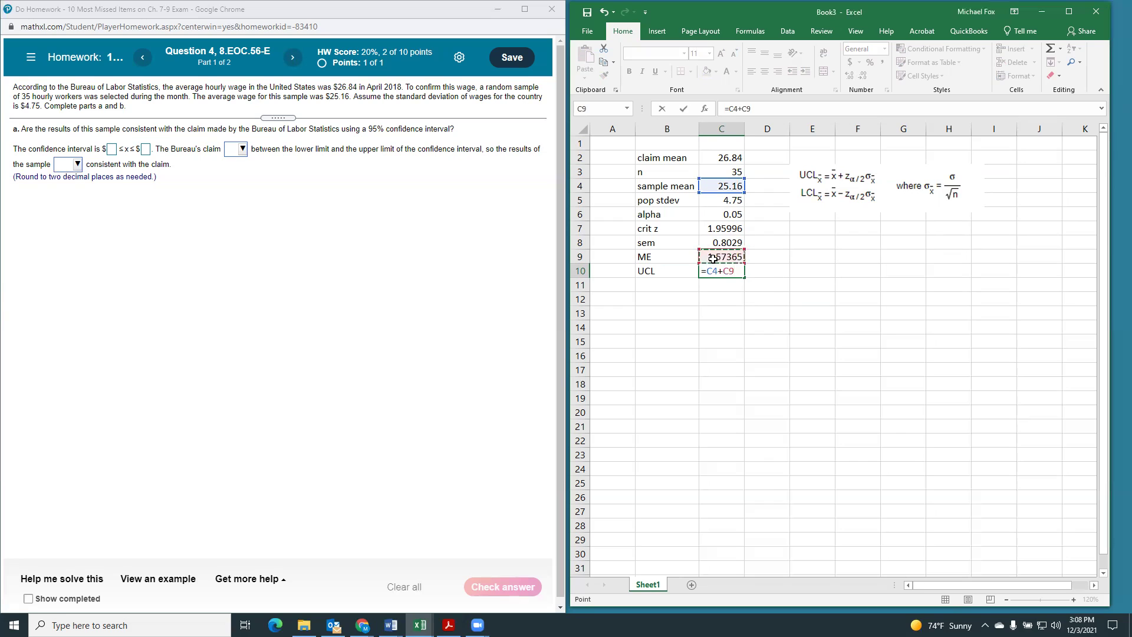
pyautogui.press('Return')
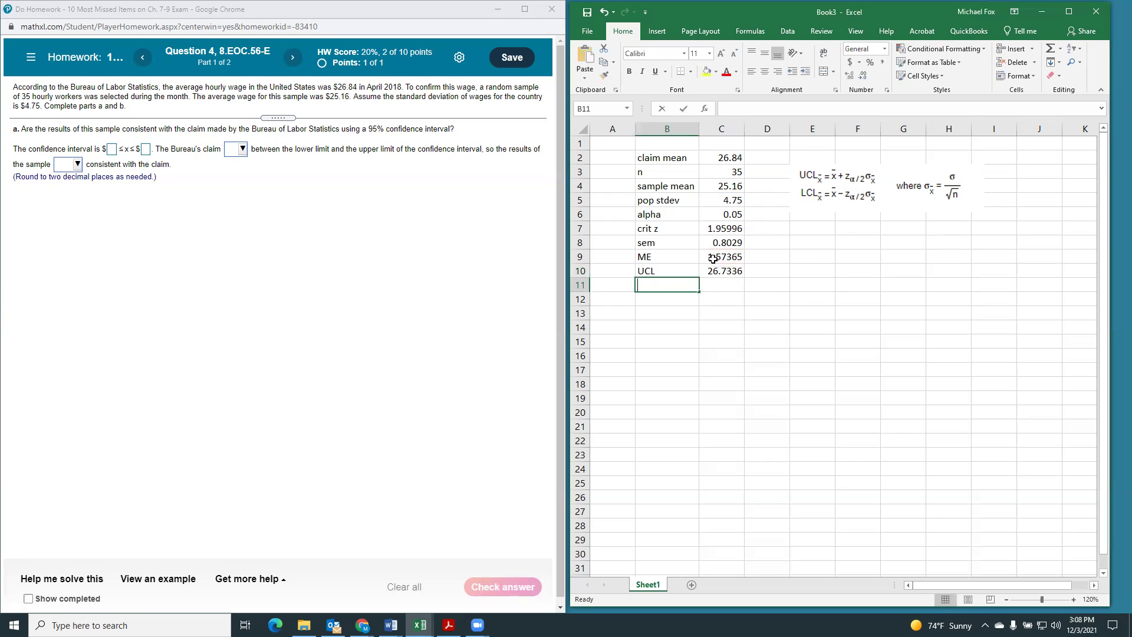
# Step: Add an 'LCL' row computing =C4-C9, giving 23.5864
pyautogui.write('LCL')
pyautogui.press('Tab')
pyautogui.write('=')
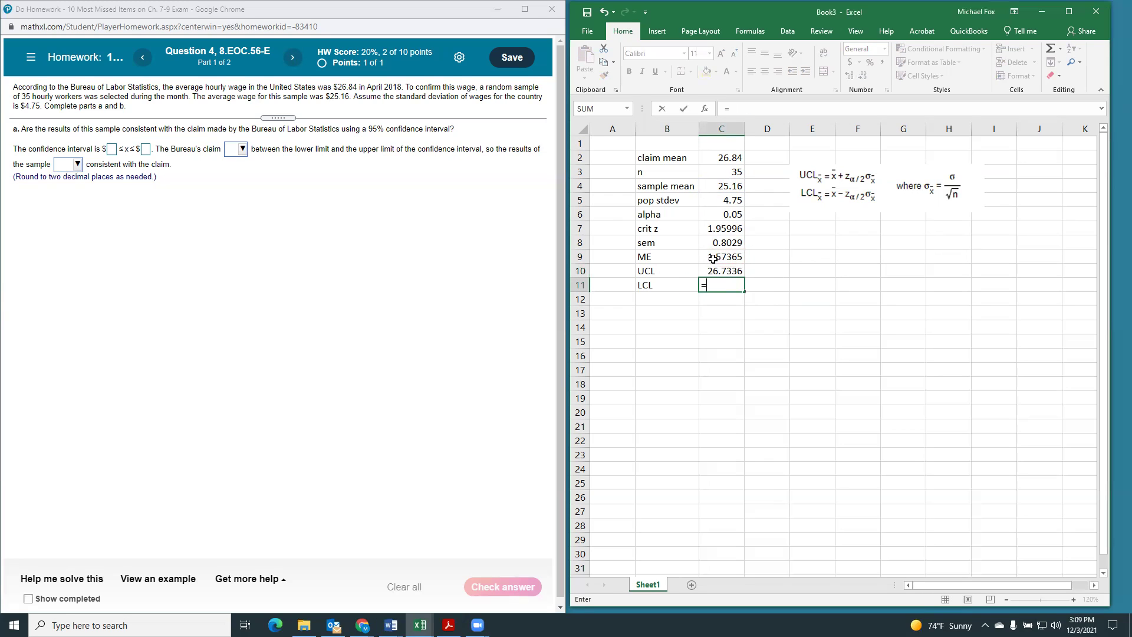
pyautogui.click(726, 187)
pyautogui.write('-')
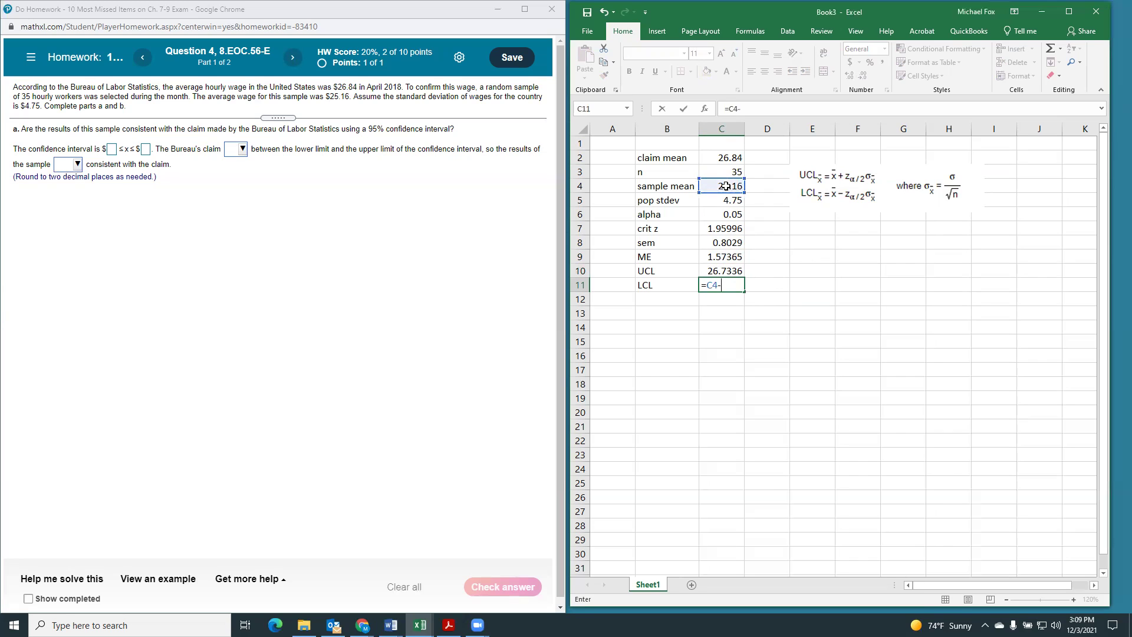
pyautogui.click(718, 258)
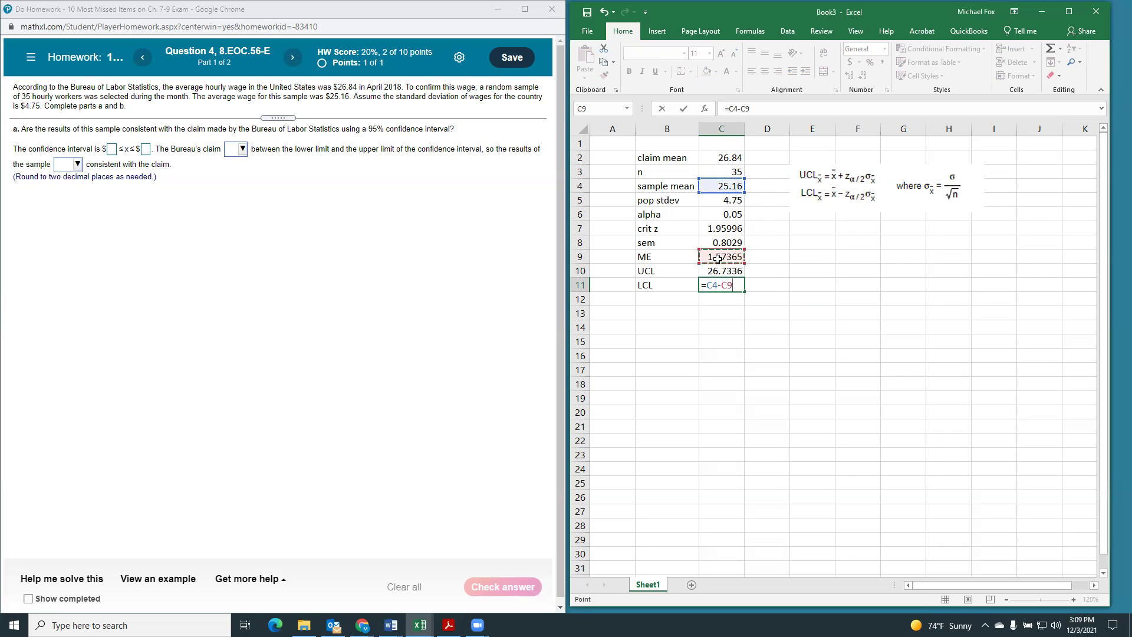
pyautogui.press('Return')
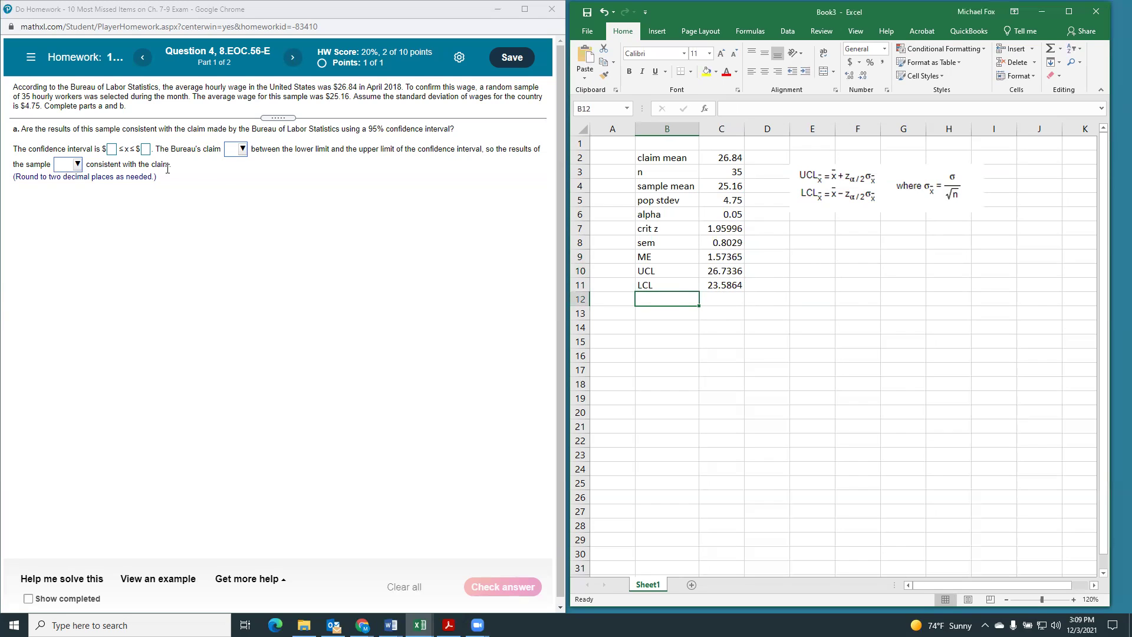
# Step: Enter the confidence interval limits 23.59 and 26.73 for part a
pyautogui.click(111, 149)
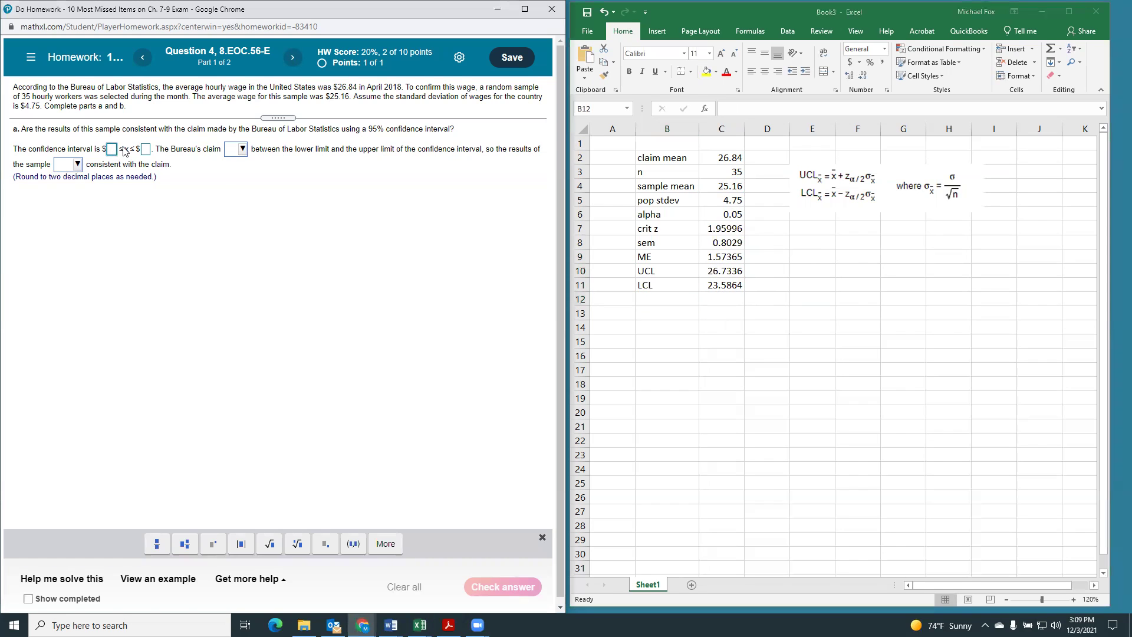
pyautogui.write('23.59')
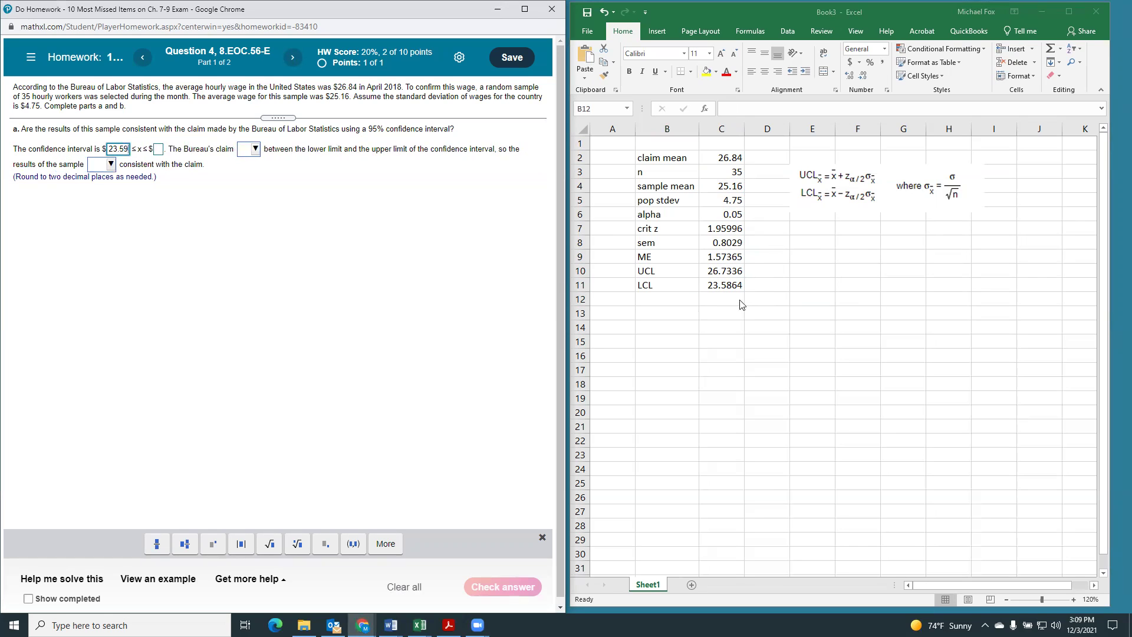
pyautogui.click(158, 149)
pyautogui.write('26.73')
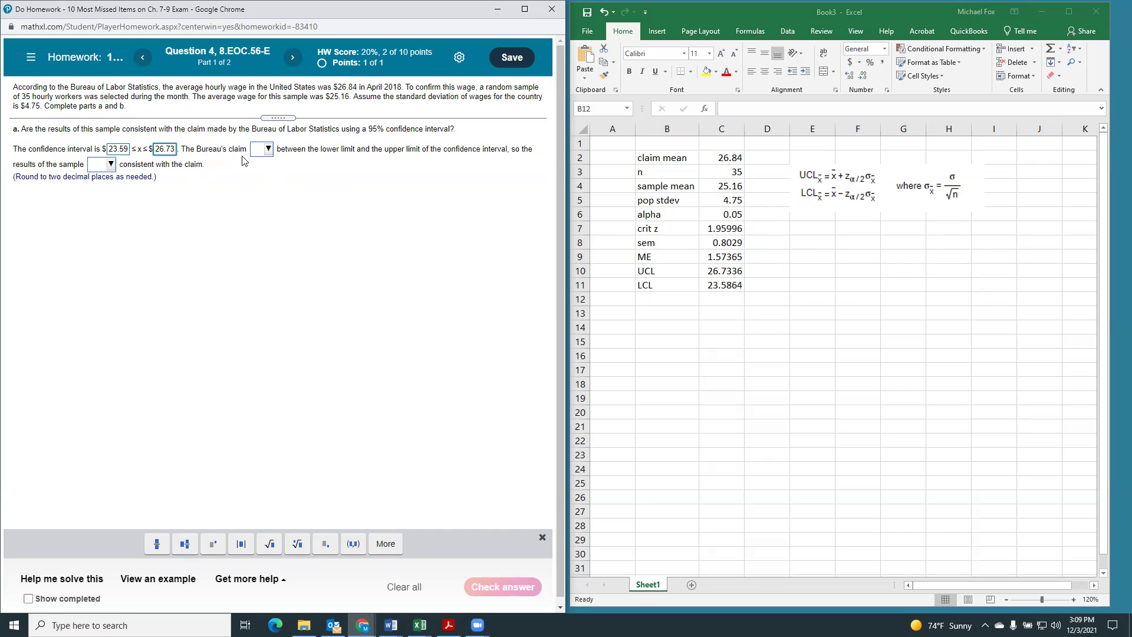
# Step: Choose 'is not' and 'are not' in the dropdowns, then submit part a
pyautogui.click(268, 149)
pyautogui.click(267, 218)
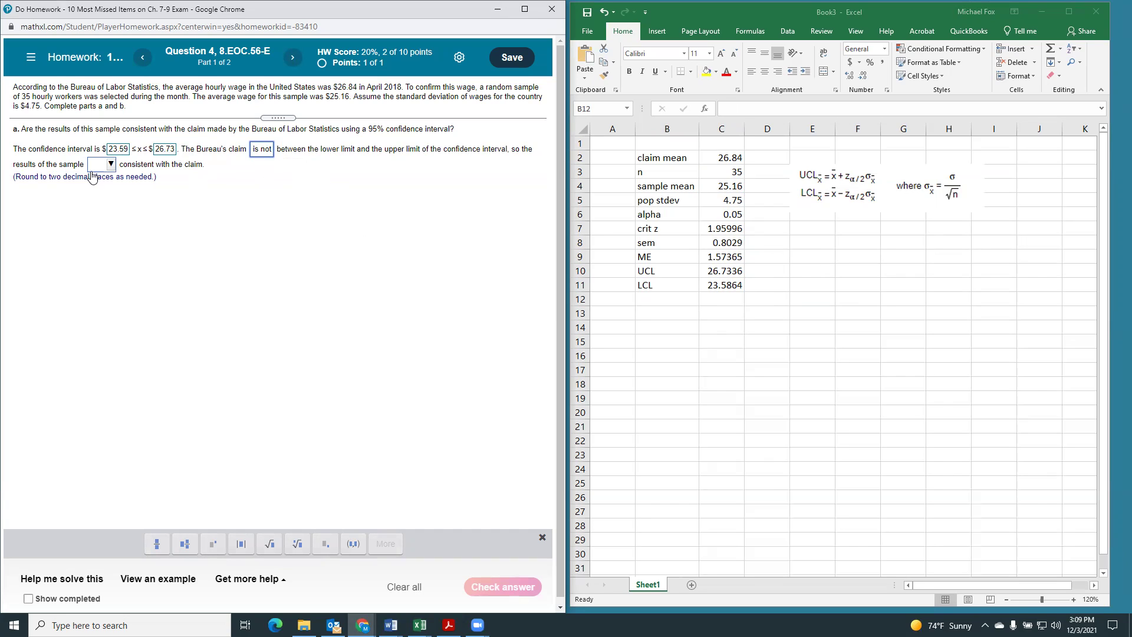
pyautogui.click(110, 165)
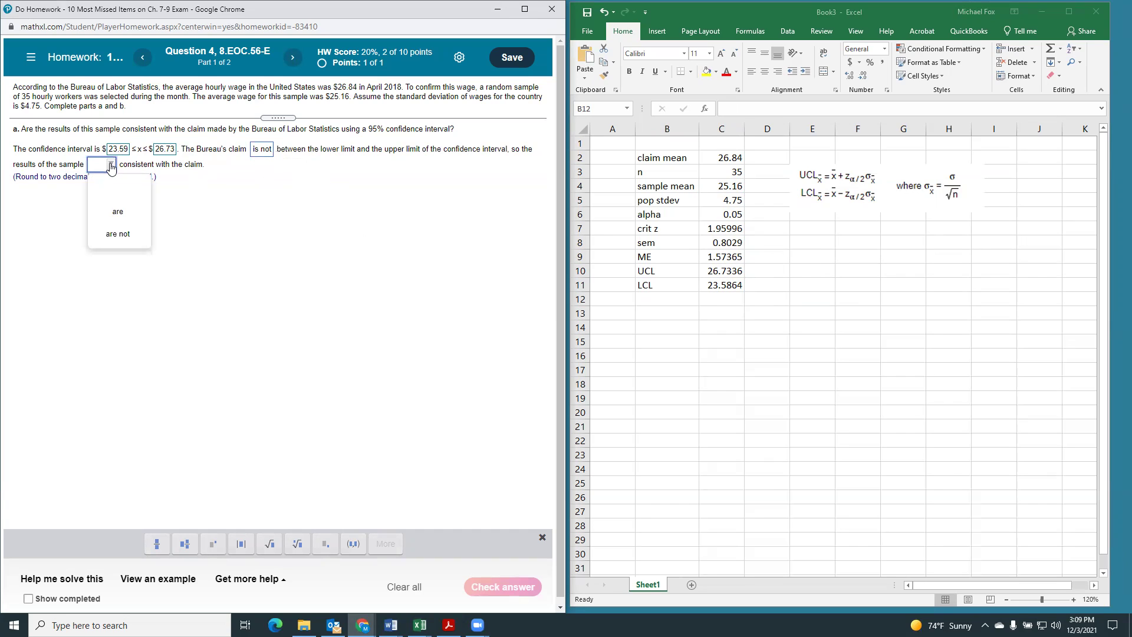
pyautogui.click(118, 234)
pyautogui.click(476, 583)
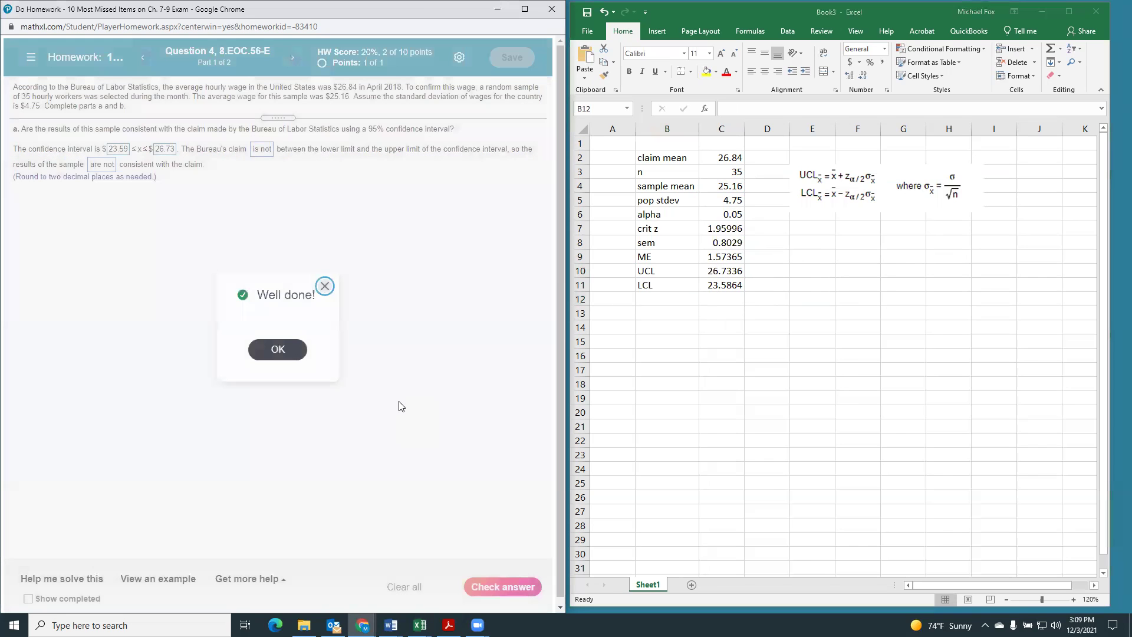
pyautogui.click(288, 353)
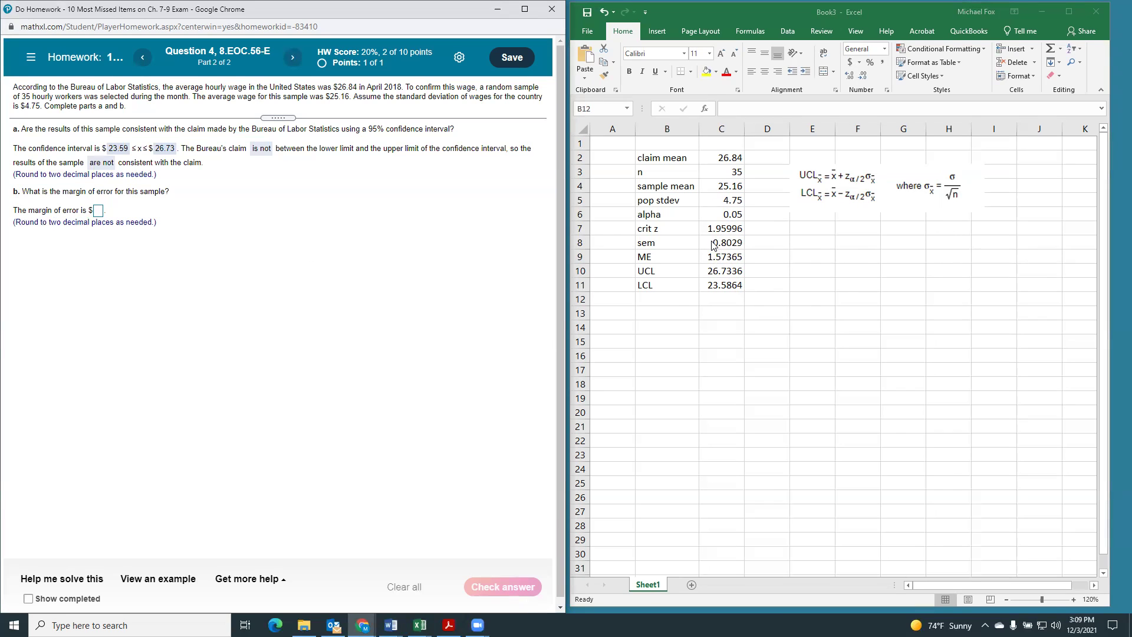
# Step: Read the margin of error from C9 and submit 1.57 for part b
pyautogui.click(716, 260)
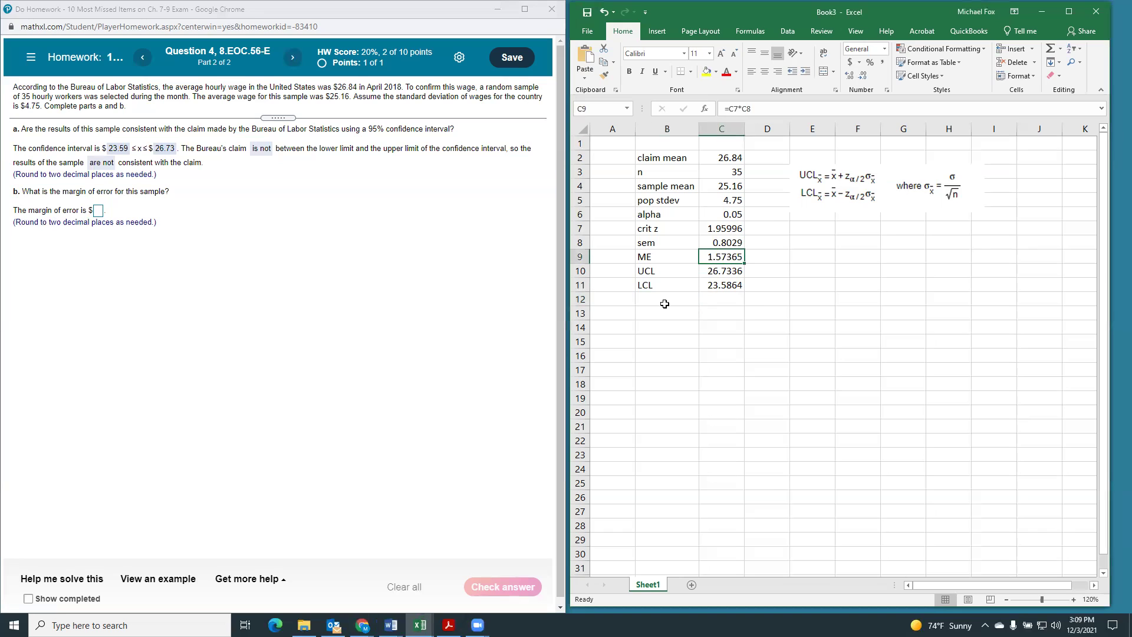
pyautogui.click(98, 211)
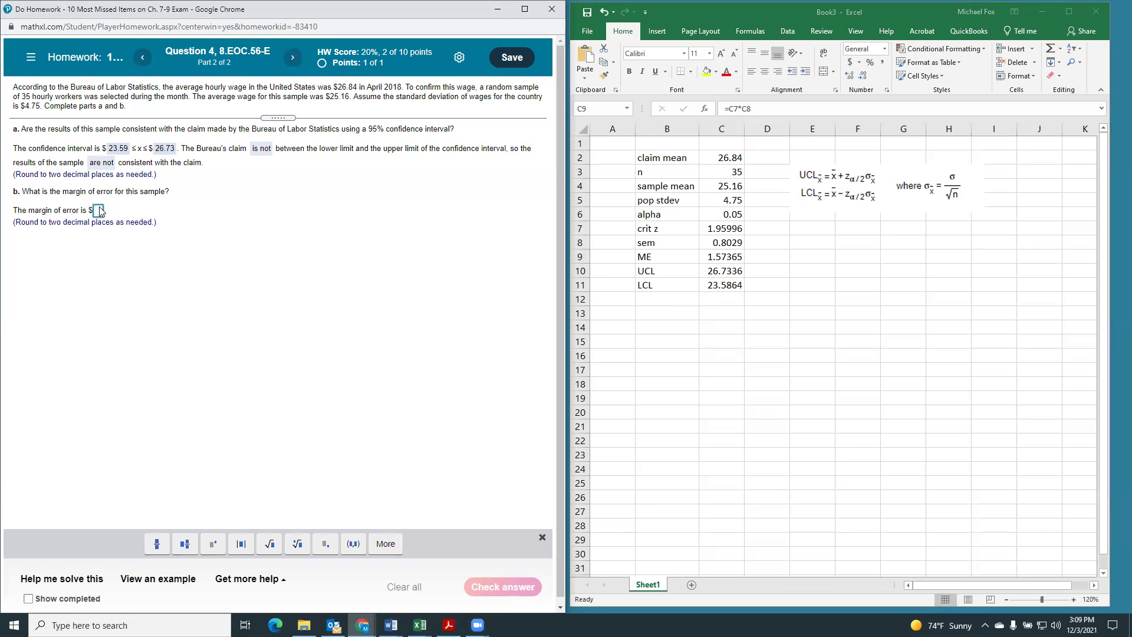
pyautogui.write('1.57')
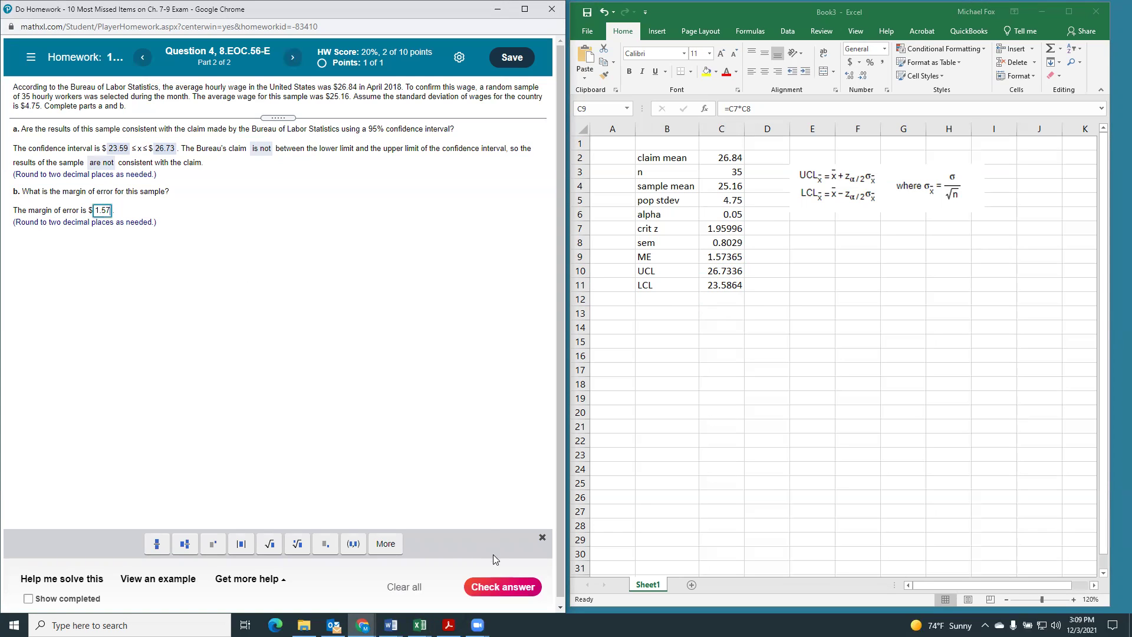
pyautogui.click(488, 586)
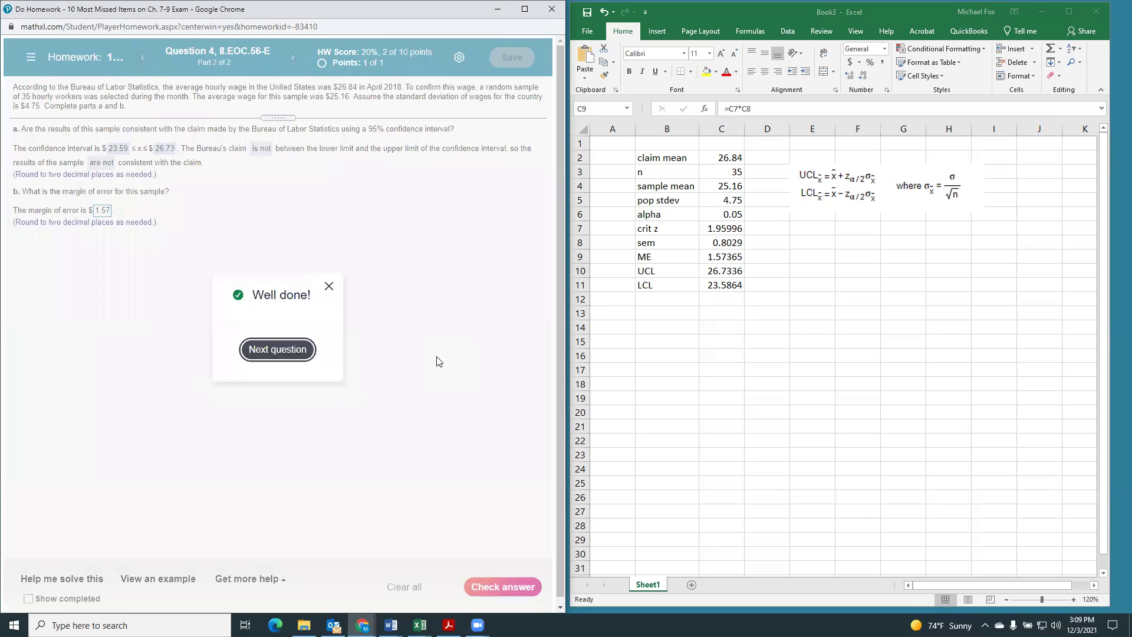